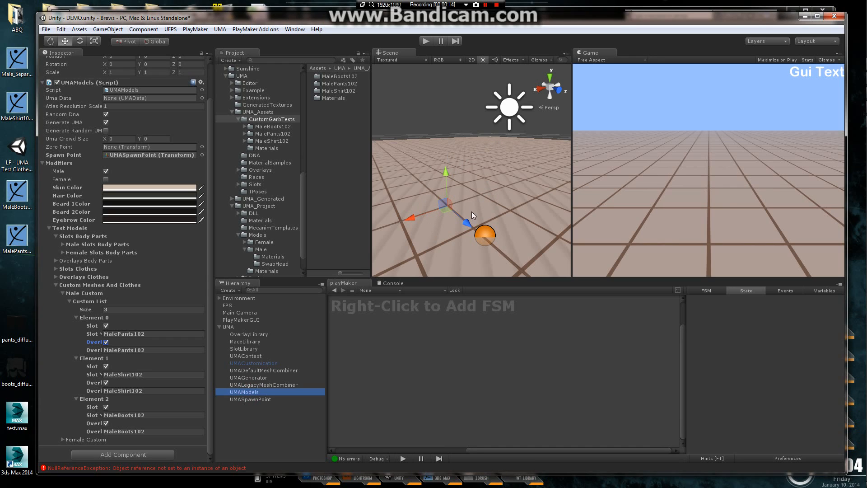
- Run the scene in play mode, examine the generated clothed character from several angles, and stop playback
left_click_drag(454, 207, 472, 204, "alt")
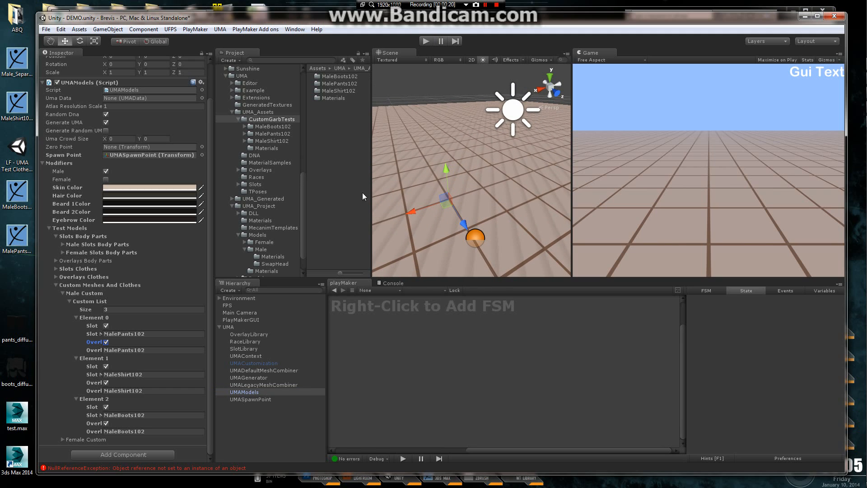
left_click(426, 42)
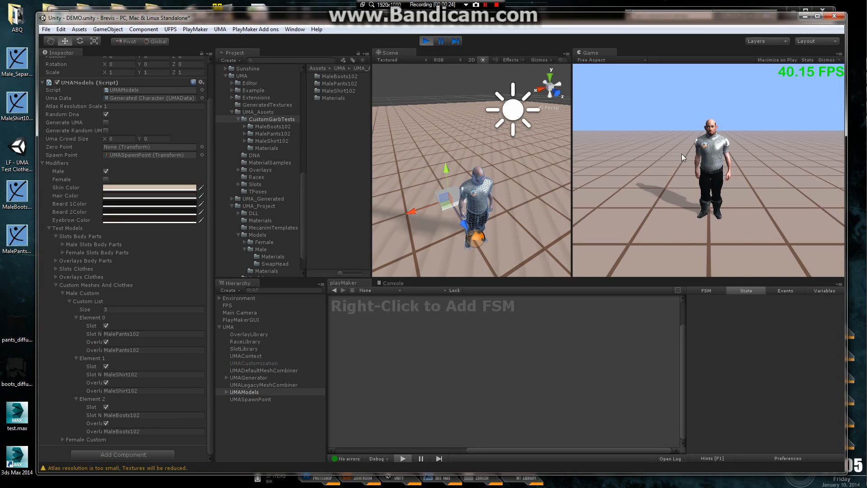
left_click(437, 114)
middle_click_drag(439, 144, 440, 112)
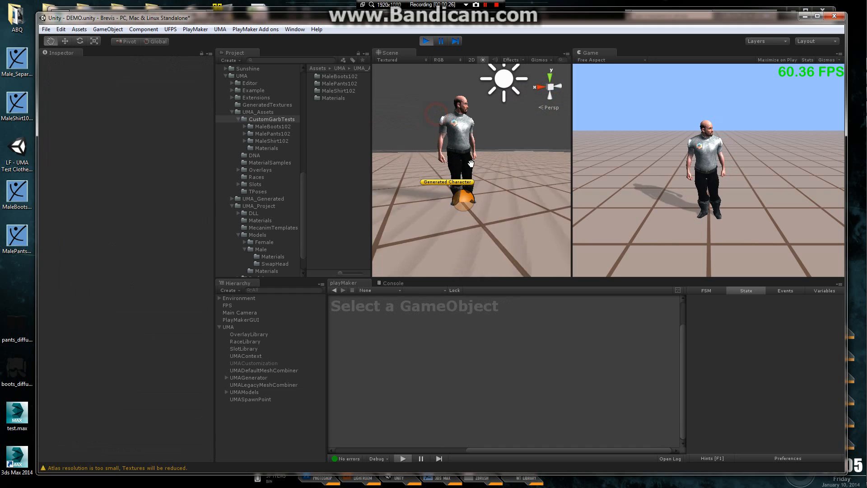
scroll(439, 113, "up", 3)
left_click_drag(439, 113, 499, 112, "alt")
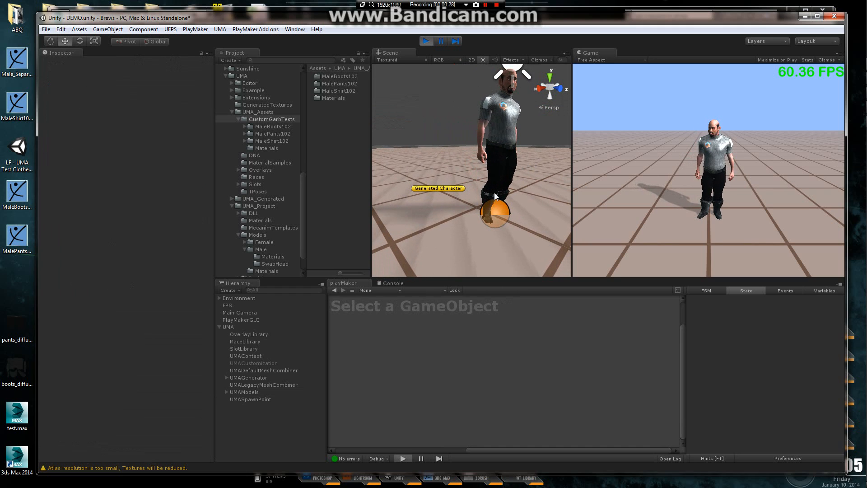
middle_click_drag(564, 157, 542, 165)
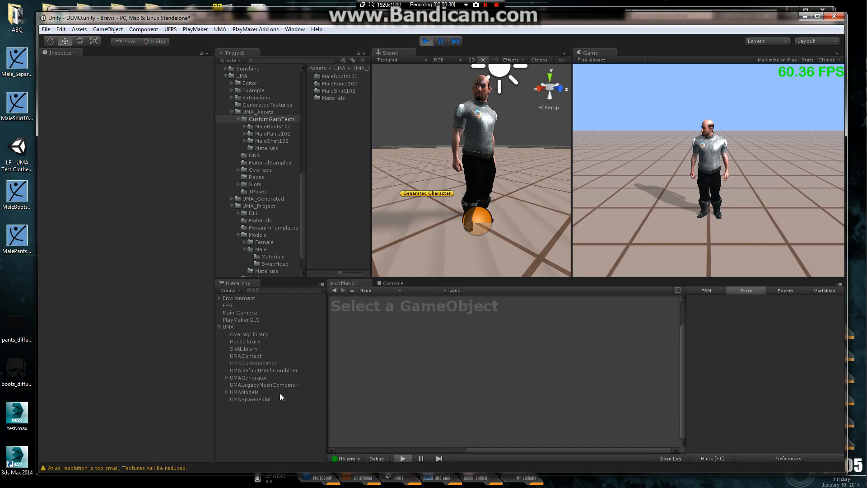
left_click(425, 41)
- Disable the slots and overlays of the MalePants102, MaleShirt102 and MaleBoots102 elements in the UMAModels male custom list
left_click(248, 392)
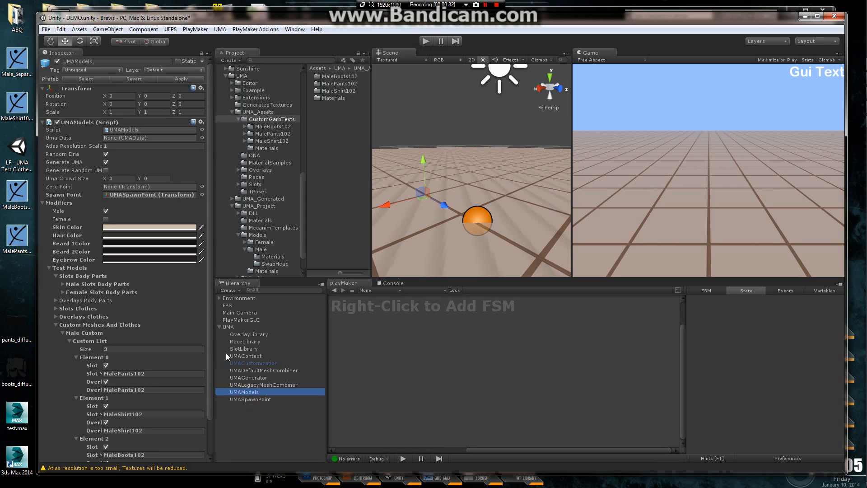
left_click_drag(211, 349, 210, 388)
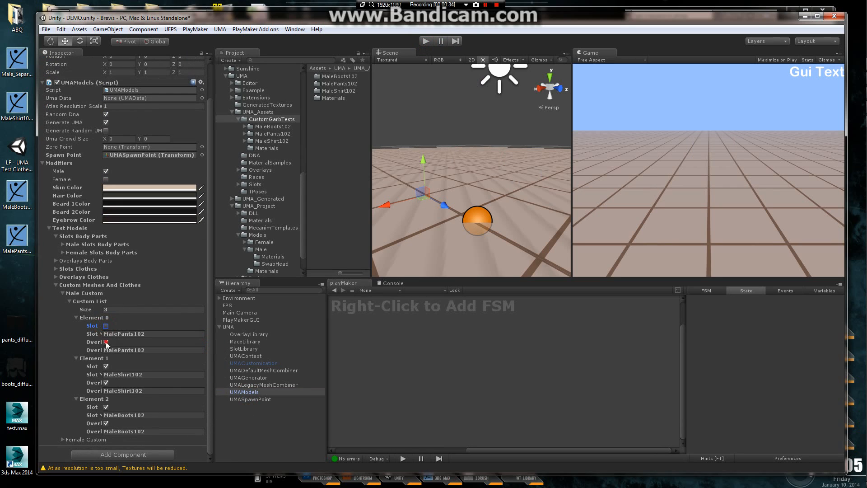
left_click(106, 342)
left_click(106, 366)
left_click(105, 382)
left_click(106, 407)
- Play the scene to check the generated character without its custom clothing, and stop playback
left_click(425, 41)
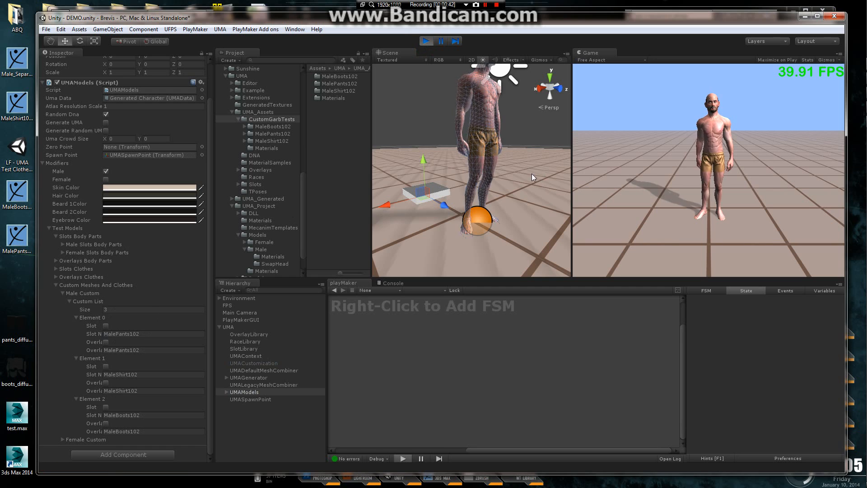
middle_click_drag(492, 138, 486, 170)
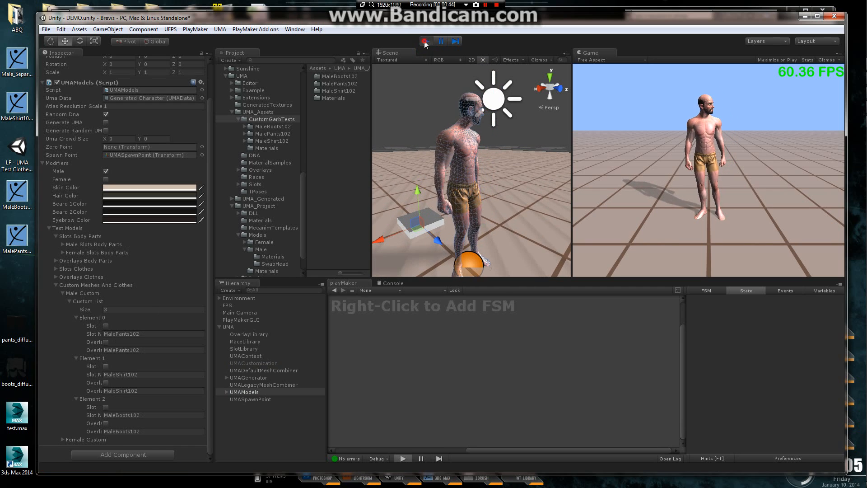
left_click(425, 41)
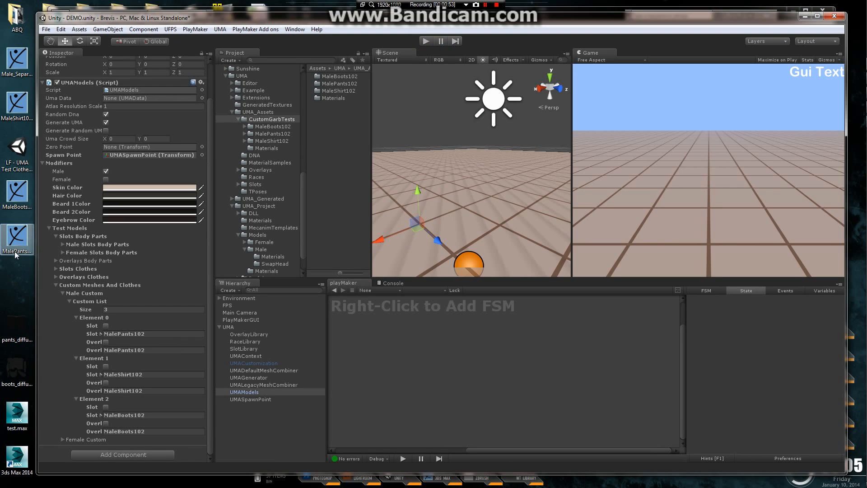
- Switch to 3ds Max and choose Male_Separated.fbx from the Desktop as the file to import
left_click(15, 277)
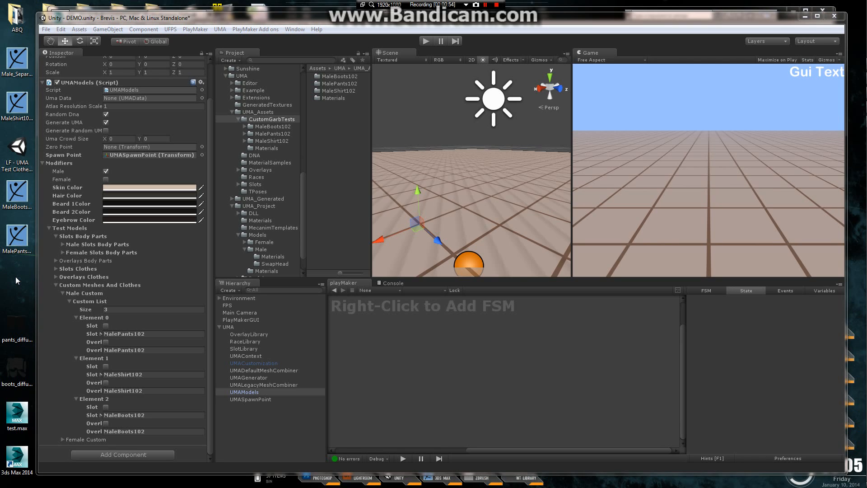
key("alt+Tab")
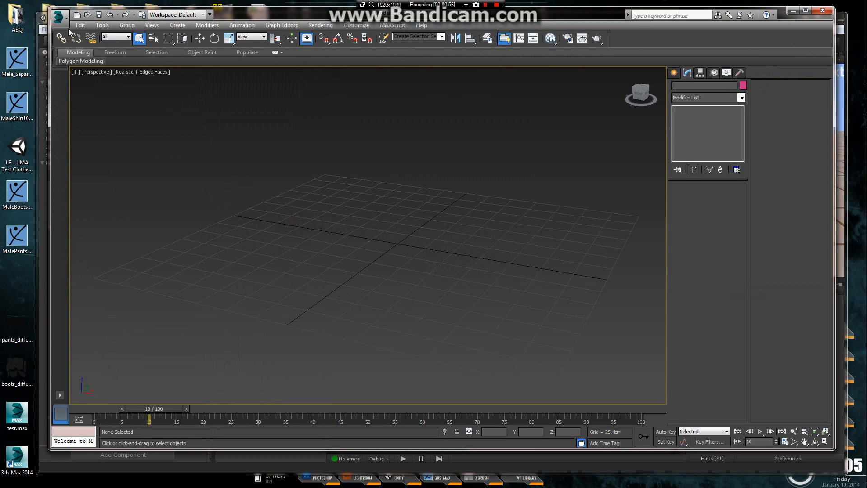
left_click(59, 18)
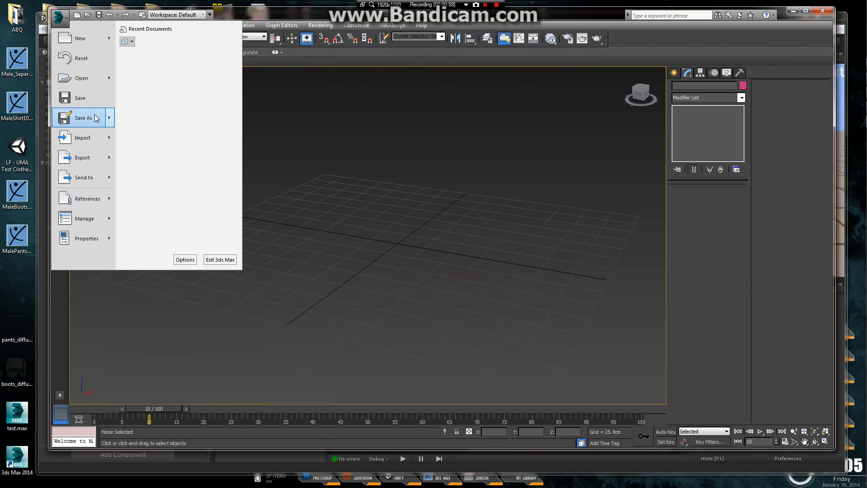
left_click(83, 138)
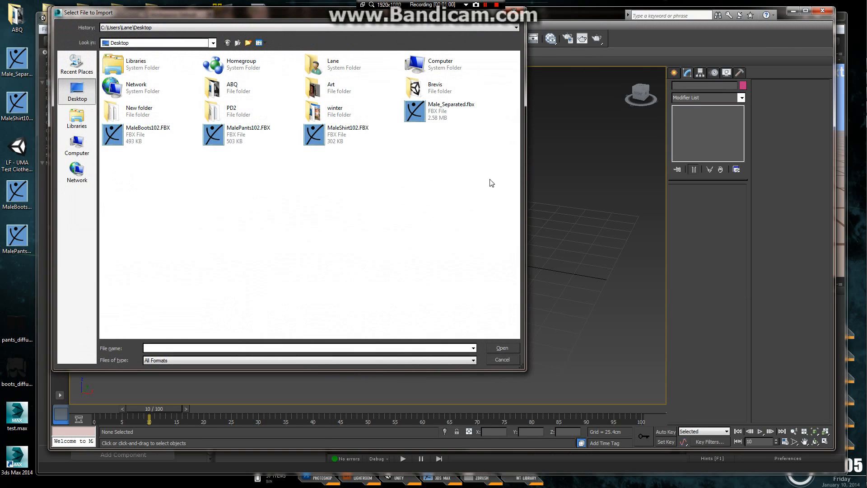
left_click(436, 113)
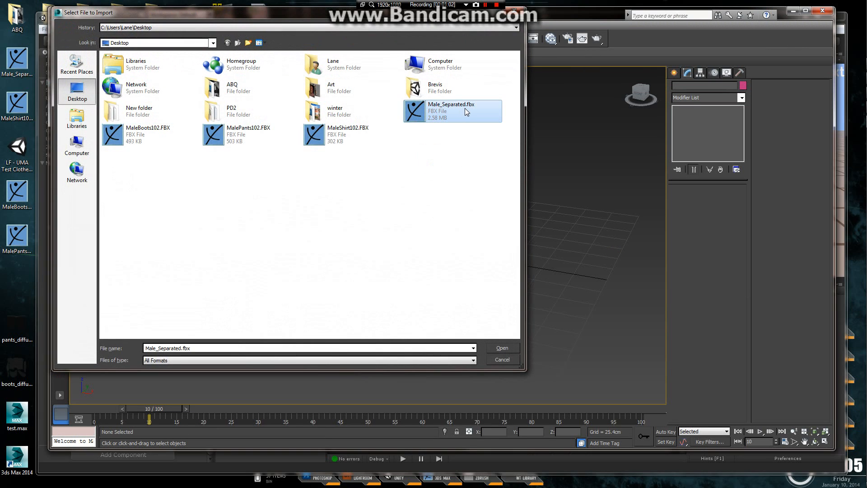
left_click(501, 348)
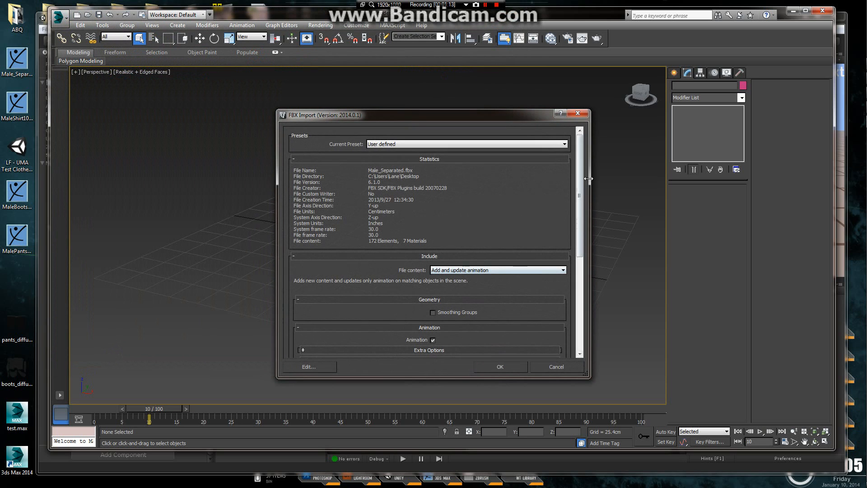
- Review the deformation and bone creation settings in the FBX import options
scroll(424, 217, "down", 5)
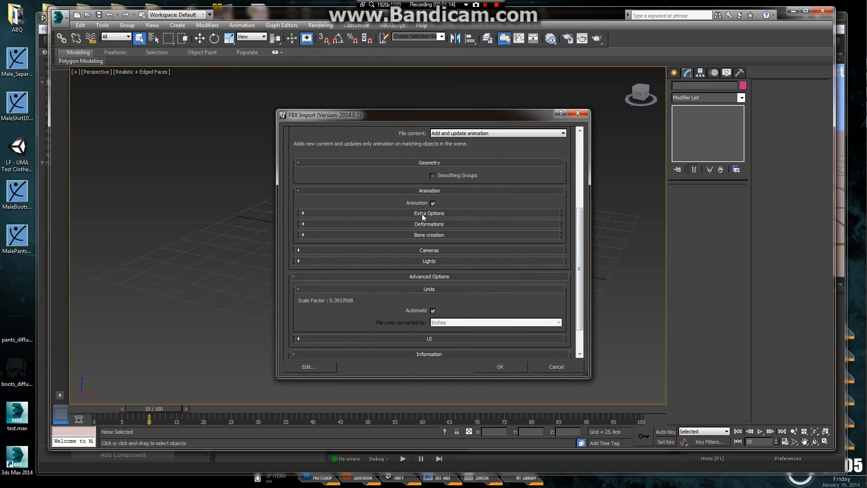
left_click(439, 224)
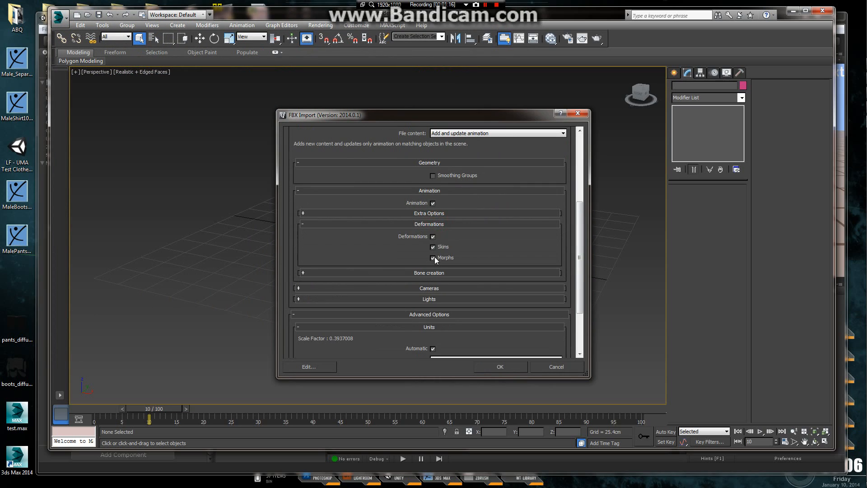
left_click(431, 225)
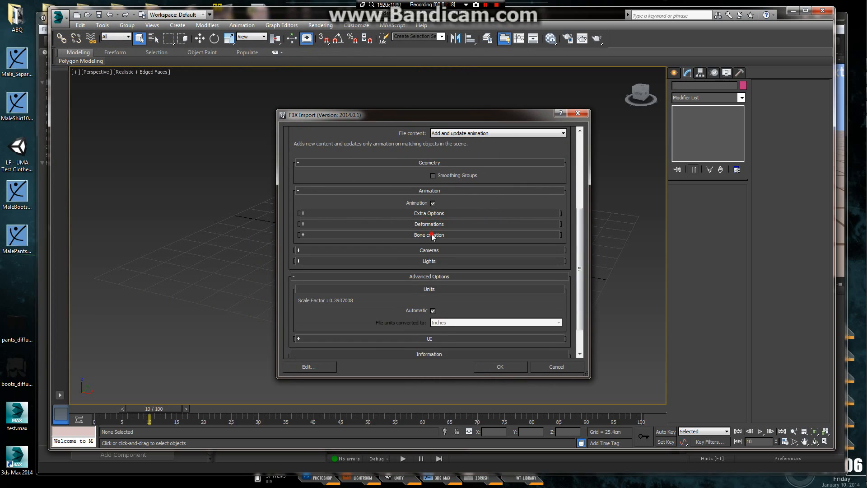
left_click(433, 235)
left_click(452, 260)
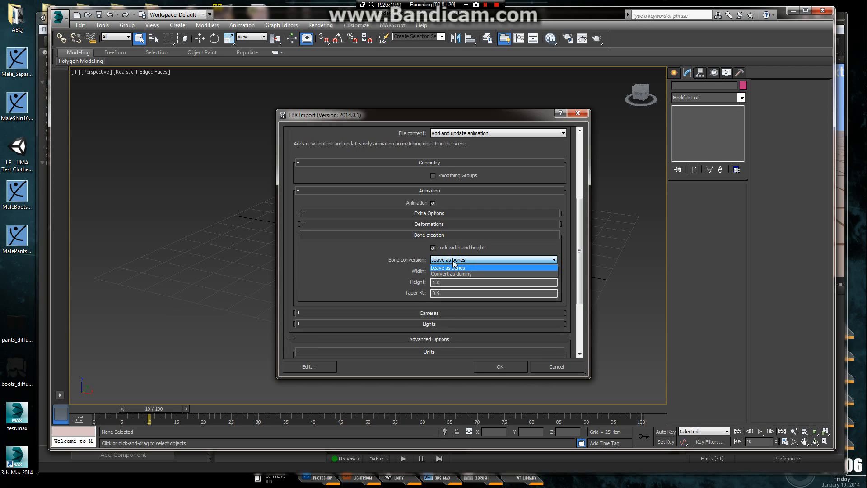
left_click(456, 262)
left_click(450, 236)
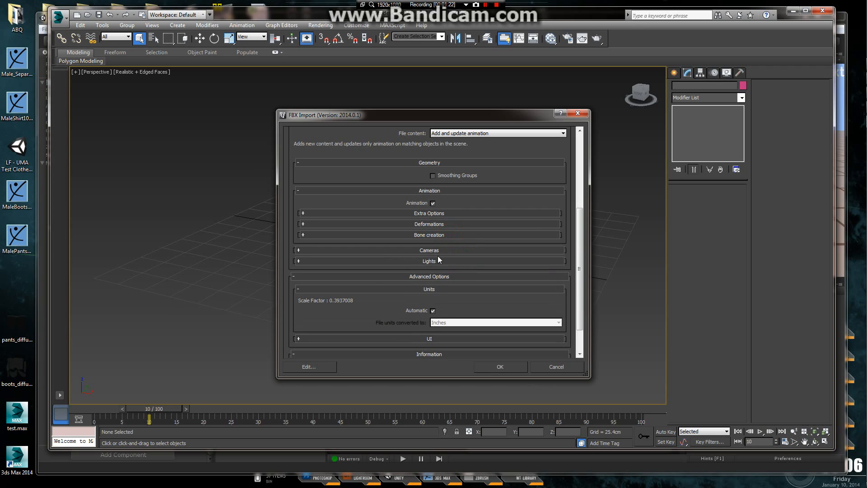
- Turn off automatic unit conversion, set the file units to Centimeters, and import the male model
scroll(438, 256, "down", 2)
left_click(433, 274)
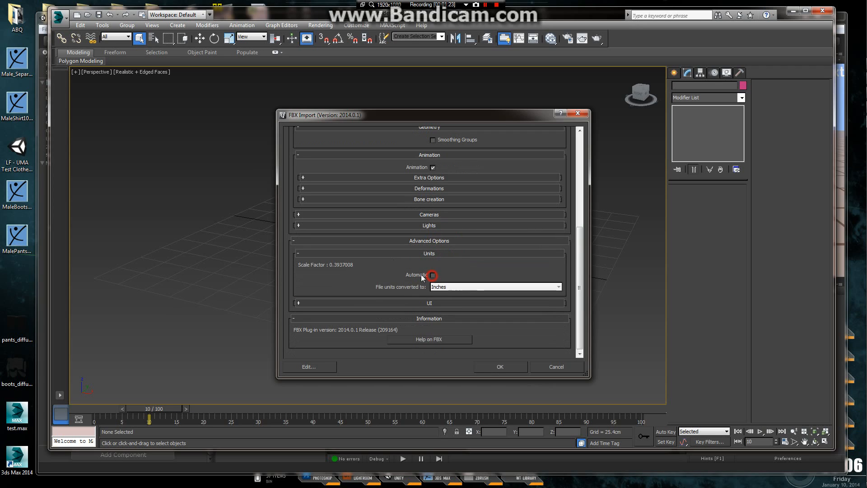
left_click(468, 289)
left_click(462, 299)
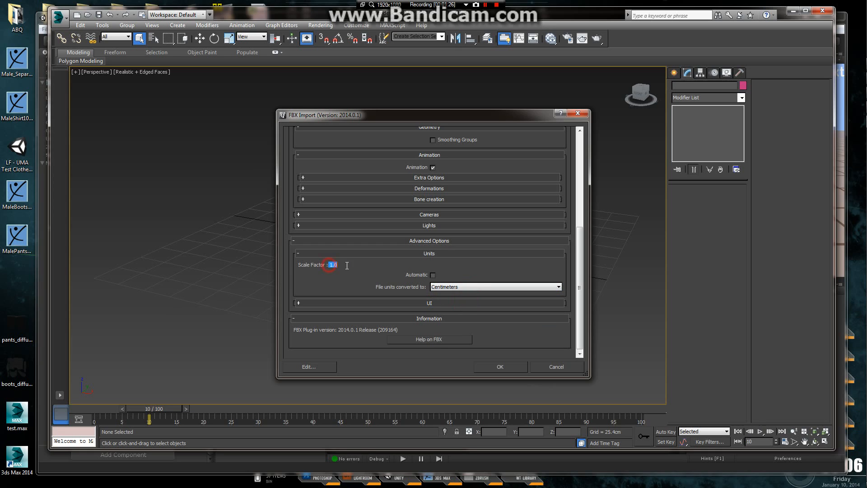
left_click_drag(347, 266, 298, 265)
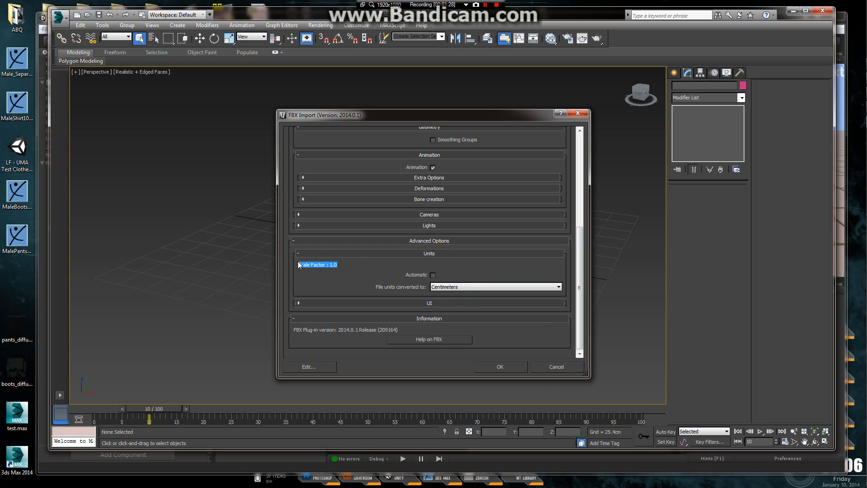
left_click(500, 367)
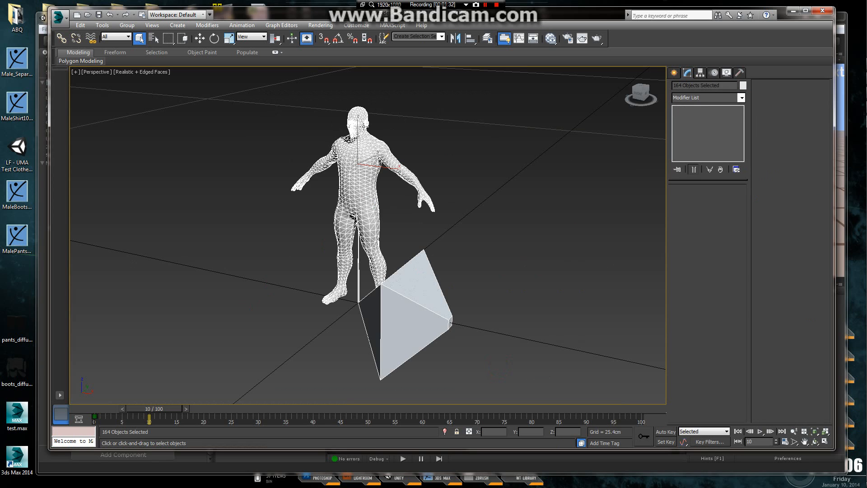
- Set the display unit scale to metric Centimeters in the units setup
left_click(354, 25)
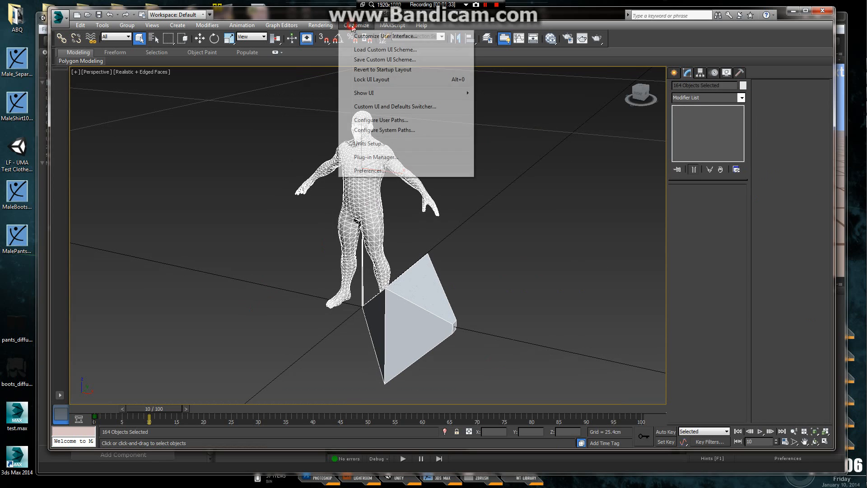
left_click(367, 143)
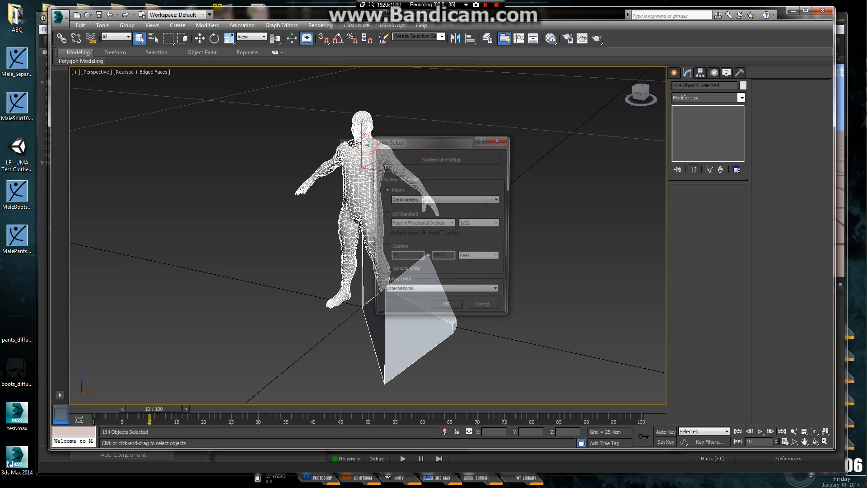
left_click(407, 199)
left_click(413, 215)
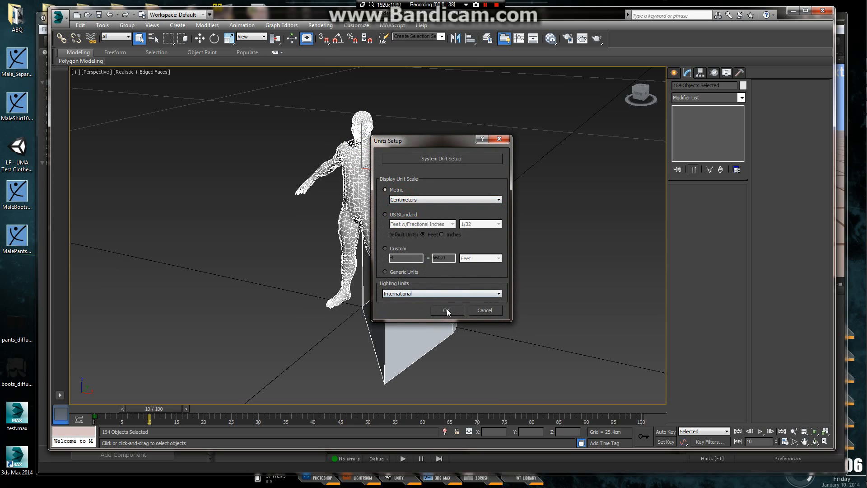
left_click(447, 309)
- Inspect the imported body's separate meshes by selecting parts such as the torso and legs, and clear the selection
left_click(468, 173)
middle_click_drag(424, 179, 440, 186, "alt")
left_click(365, 168)
middle_click_drag(370, 211, 396, 199, "alt")
left_click(386, 223)
left_click(346, 307)
left_click(351, 262)
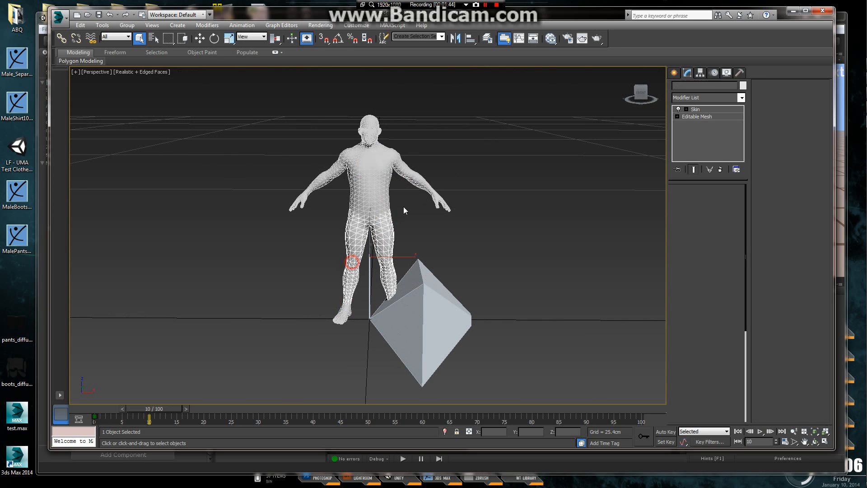
left_click(418, 181)
left_click(439, 200)
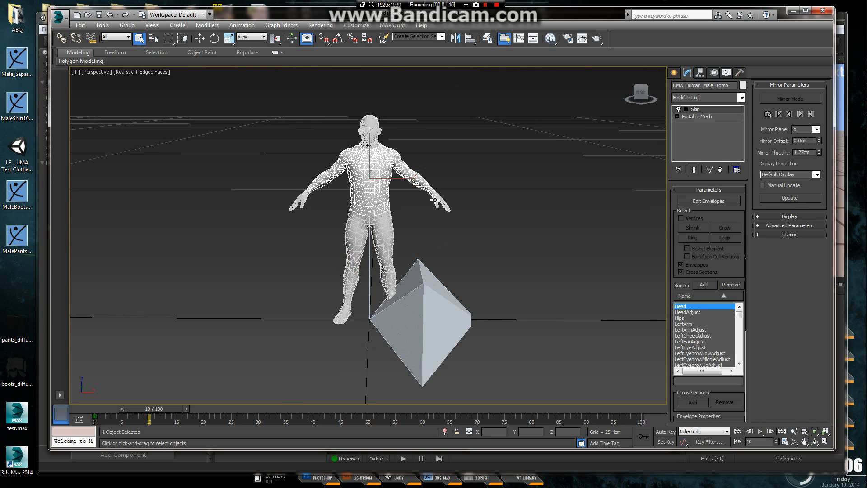
left_click(373, 118)
left_click(430, 120)
middle_click_drag(430, 120, 418, 257, "alt")
left_click(399, 244)
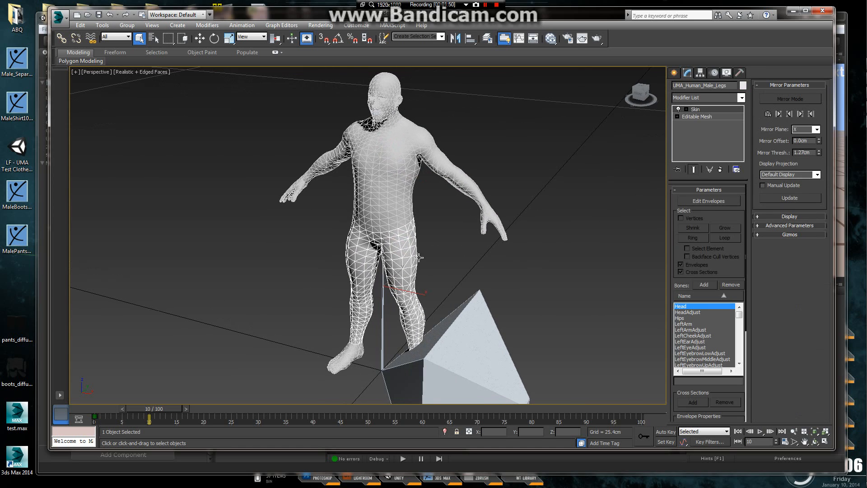
left_click(436, 252)
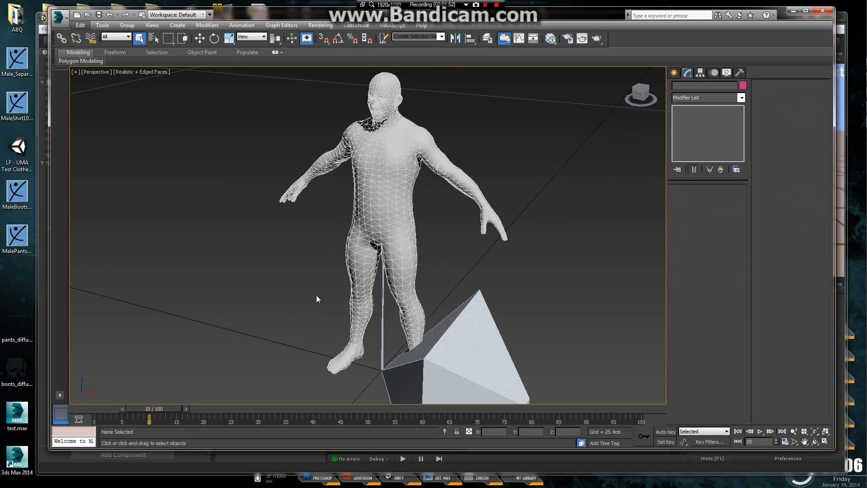
- Choose MalePants102.FBX from the Desktop as the file to import into the scene
left_click(59, 17)
left_click(86, 139)
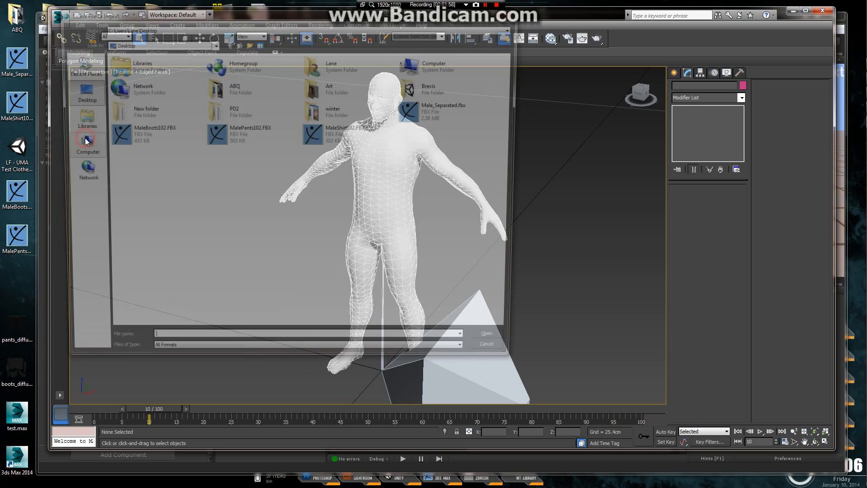
left_click_drag(336, 7, 334, 344)
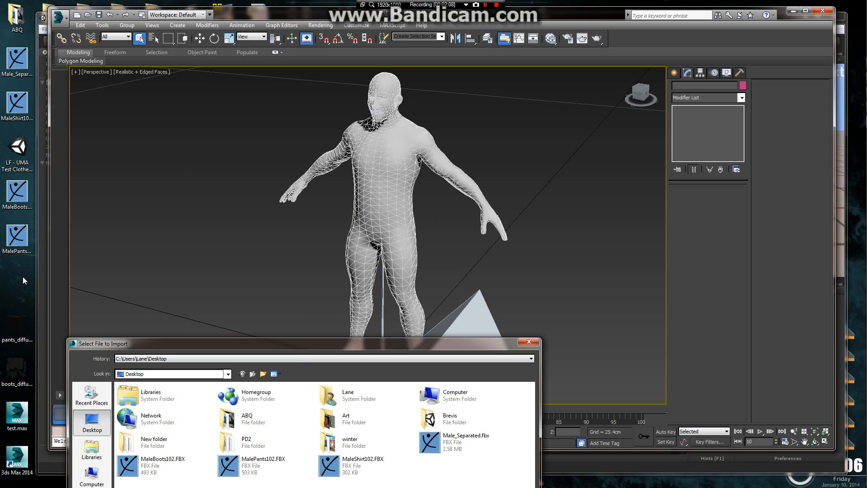
left_click_drag(351, 342, 359, 81)
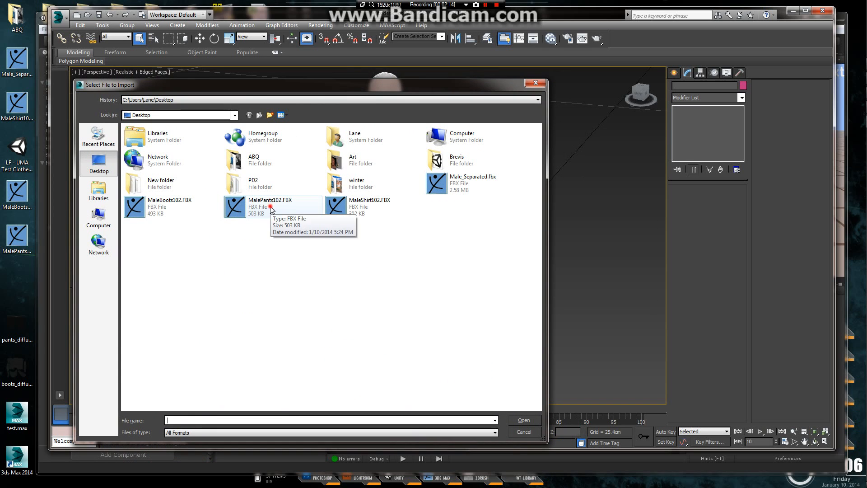
left_click(250, 209)
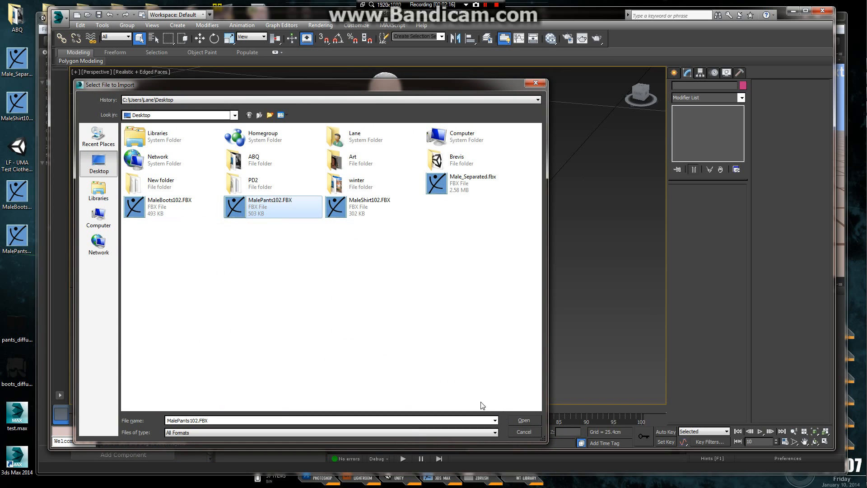
left_click(523, 420)
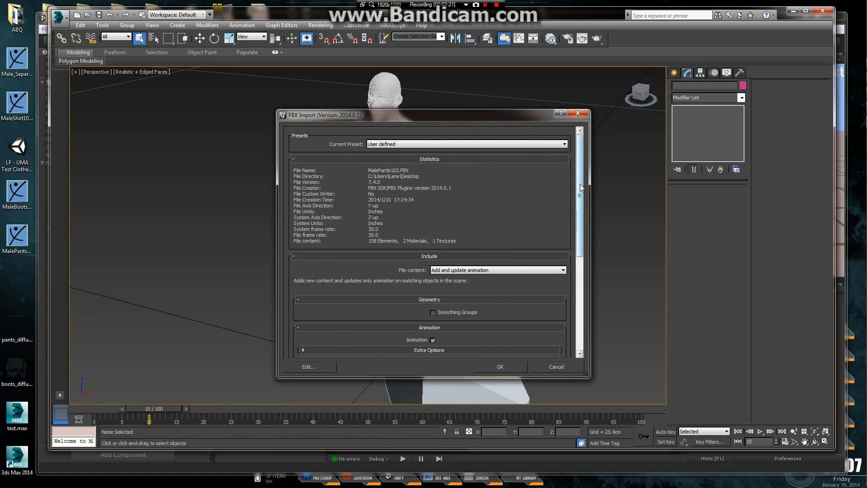
- Check the unit and bone creation options, then import the pants with automatic unit conversion enabled
left_click_drag(583, 192, 585, 294)
left_click(432, 274)
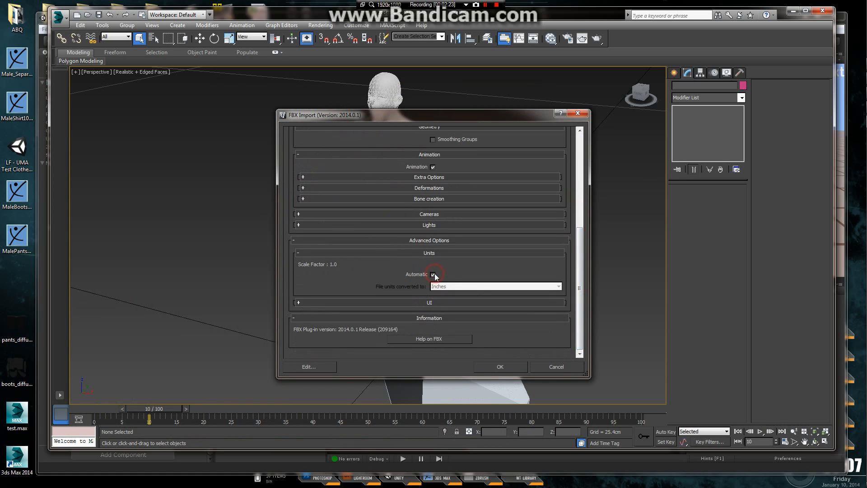
left_click(344, 265)
left_click(427, 200)
left_click(420, 200)
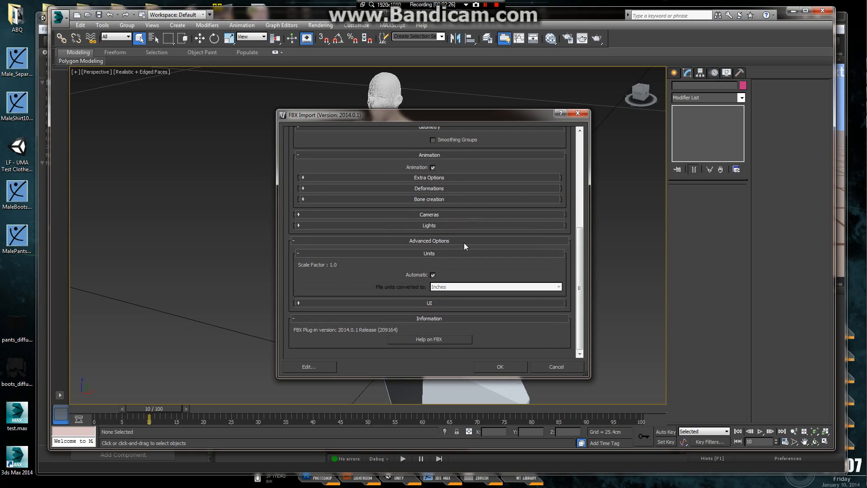
left_click(500, 367)
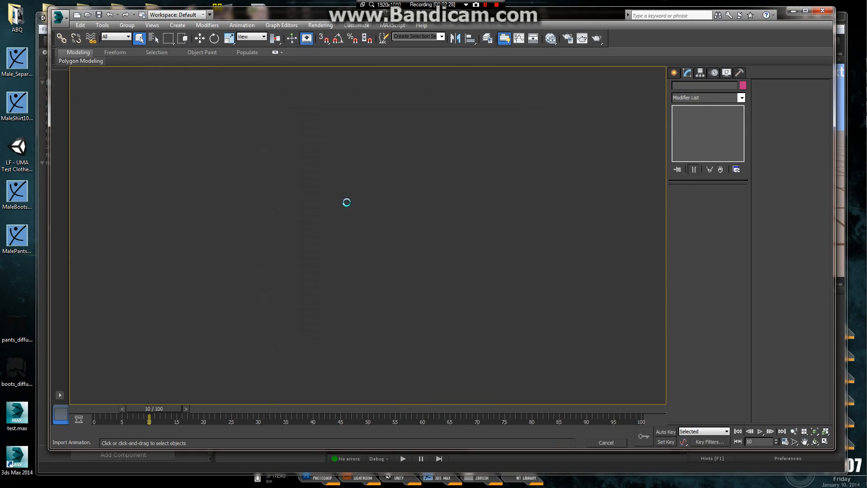
- Delete the body's torso and hand meshes, keeping the skeleton and the imported pants
scroll(414, 208, "down", 5)
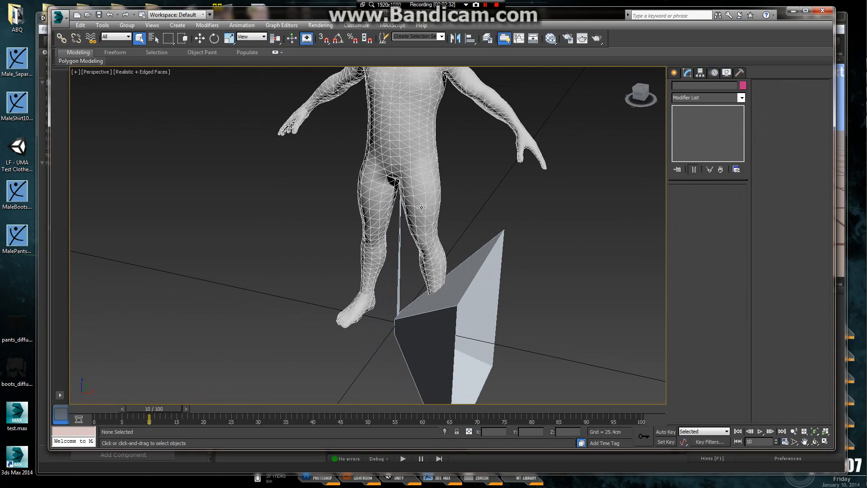
middle_click_drag(449, 181, 461, 181, "alt")
left_click(463, 184)
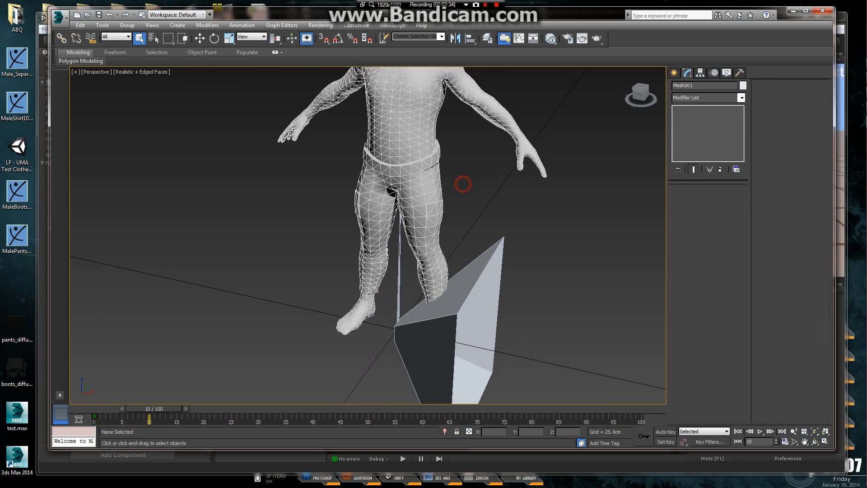
middle_click_drag(397, 228, 409, 293)
scroll(393, 291, "down", 3)
scroll(408, 286, "up", 3)
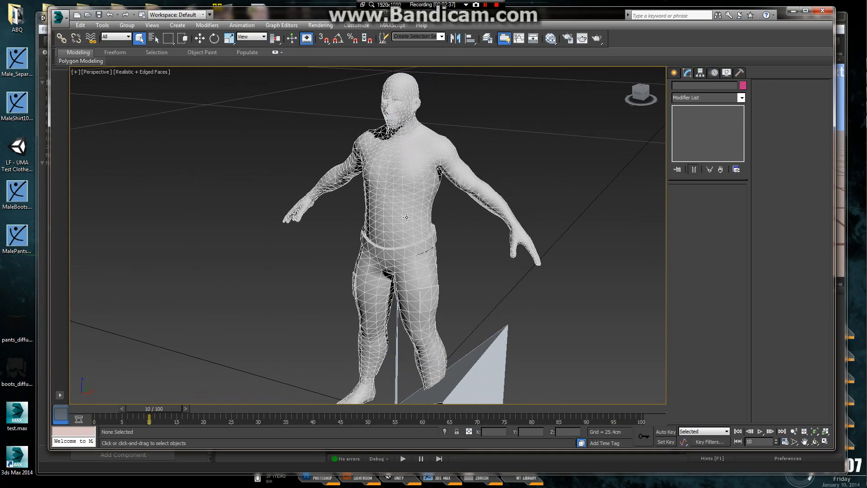
left_click(412, 175)
middle_click_drag(465, 208, 463, 206)
key("Delete")
left_click(509, 240)
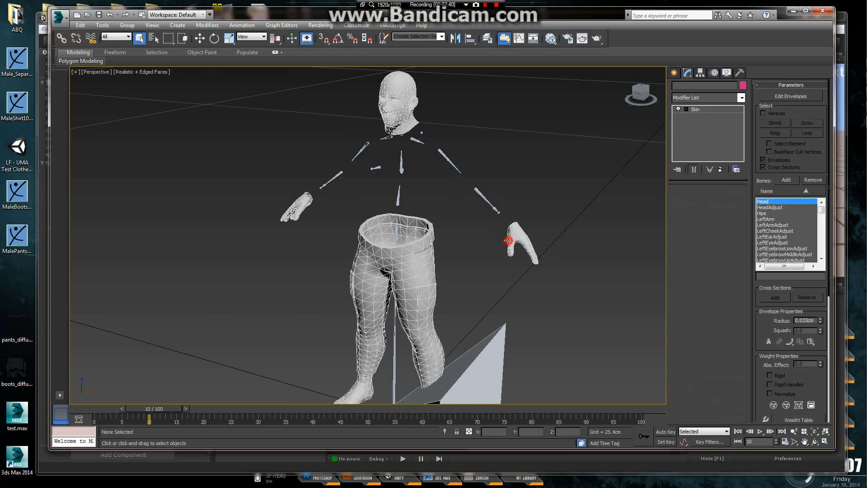
key("Delete")
- Delete the body's head mesh along with the eyes and inner mouth meshes
left_click(406, 85)
key("Delete")
middle_click_drag(406, 86, 396, 140)
scroll(397, 139, "up", 3)
left_click(399, 130)
key("Delete")
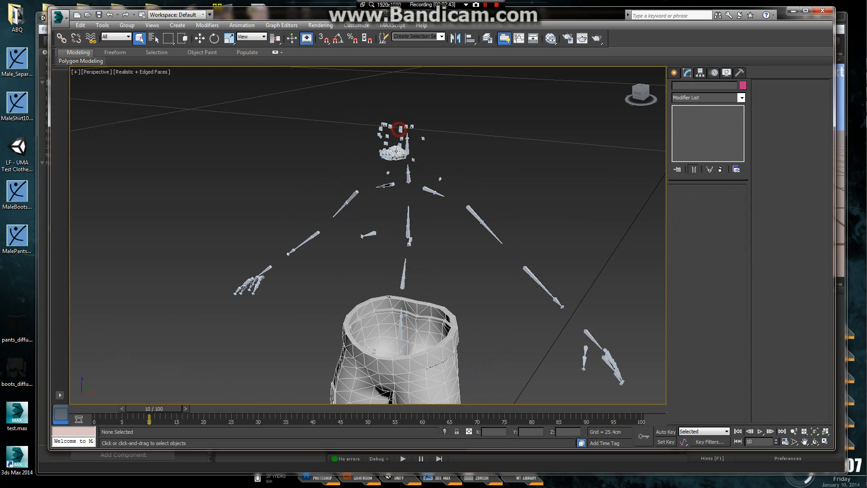
left_click(396, 151)
key("Delete")
- Delete the feet mesh below the pants
middle_click_drag(416, 307, 366, 238)
scroll(366, 238, "down", 3)
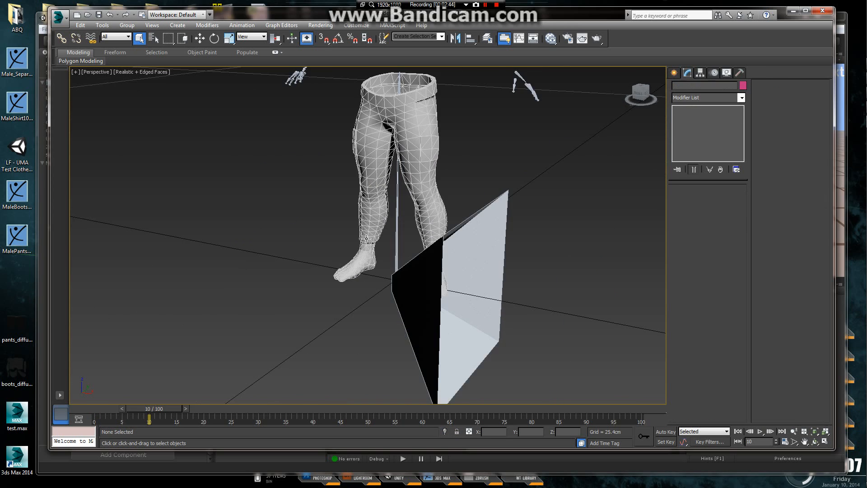
left_click(360, 261)
middle_click_drag(414, 203, 409, 248)
key("Delete")
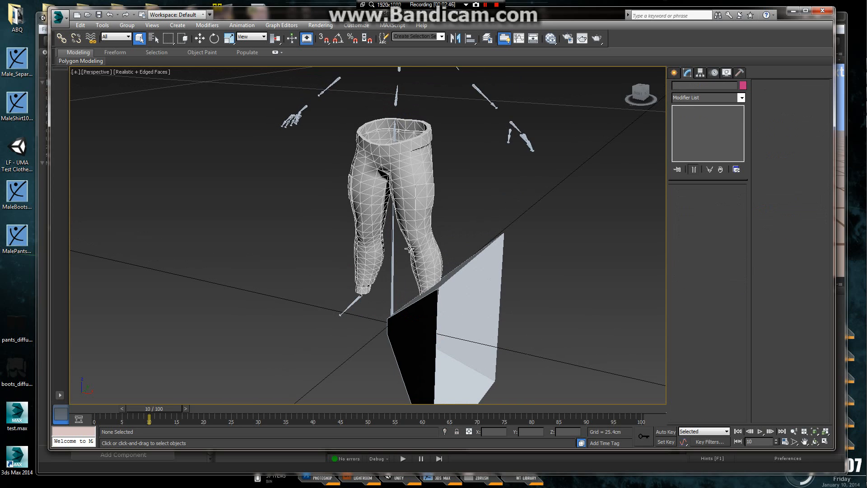
- Select the body's legs mesh, move it sideways out of the pants, and undo the move
left_click(357, 291)
middle_click_drag(357, 293, 366, 305)
key("w")
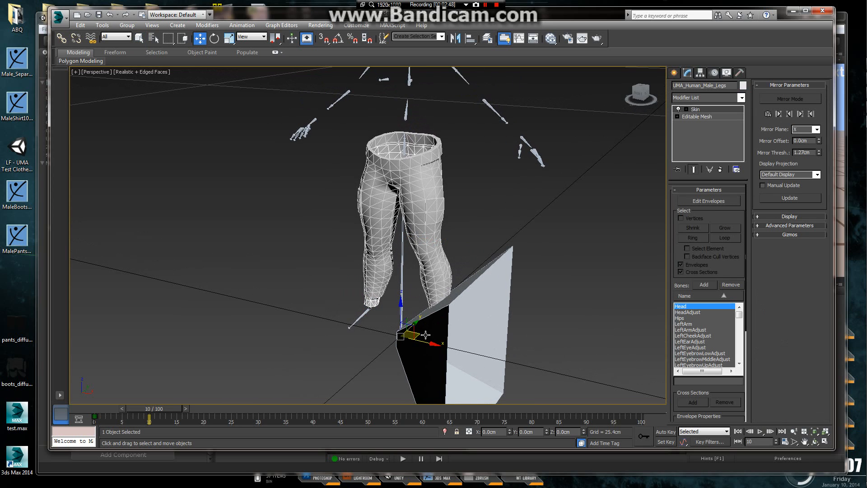
left_click_drag(426, 335, 324, 319, "shift")
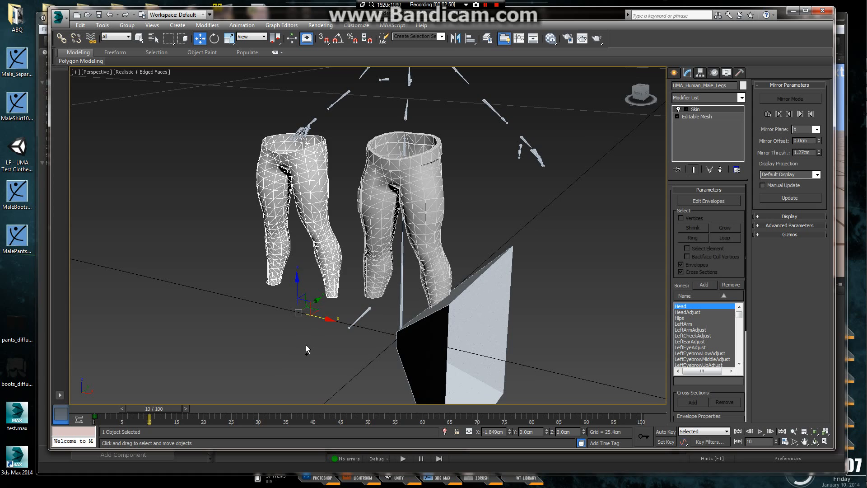
key("ctrl+z")
middle_click_drag(439, 168, 444, 181)
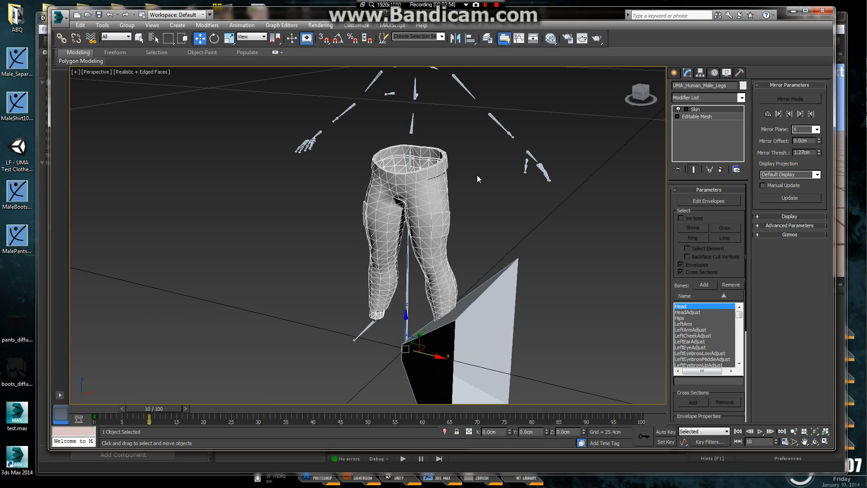
- Add an Edit Mesh modifier to the legs and attach the pants, using Match Material IDs to Material
left_click(712, 101)
left_click(689, 109)
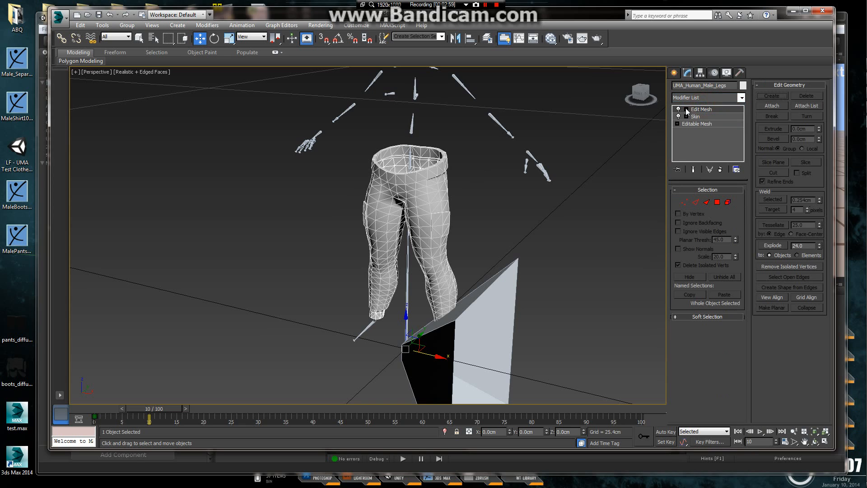
left_click(781, 108)
left_click(432, 195)
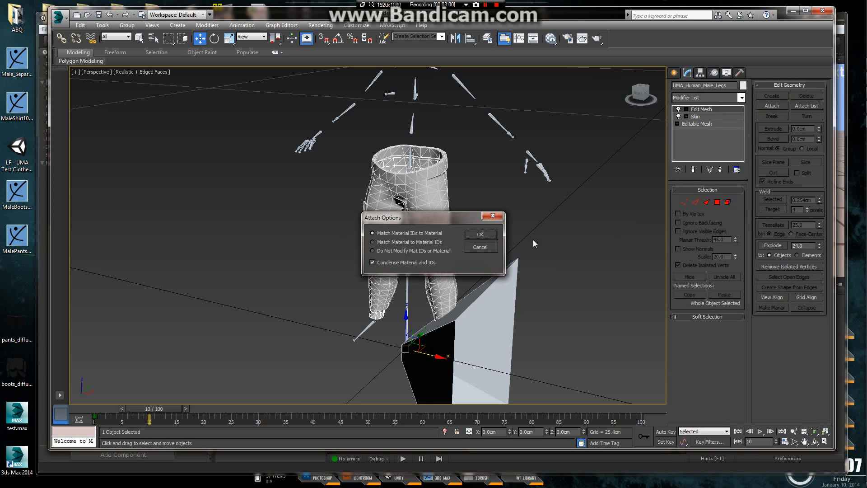
left_click(479, 234)
- Select the pants element in the Edit Mesh modifier and detach it as a separate object named MalePants9000
left_click(691, 115)
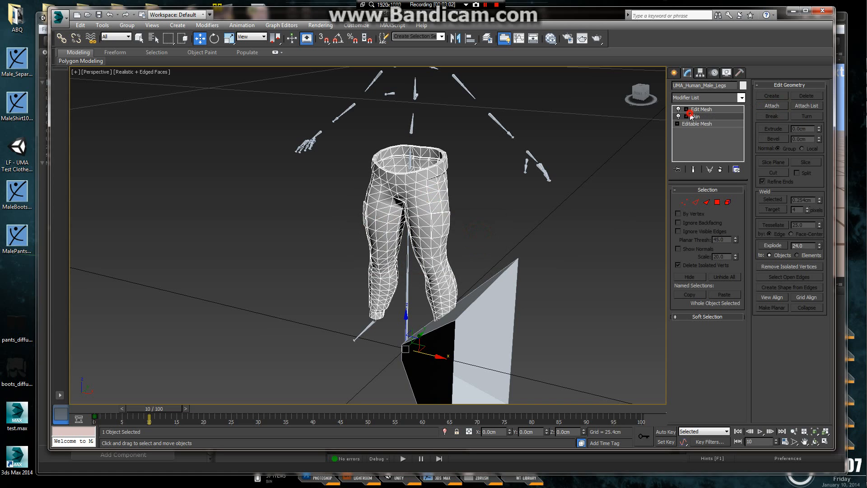
key("Escape")
left_click(687, 109)
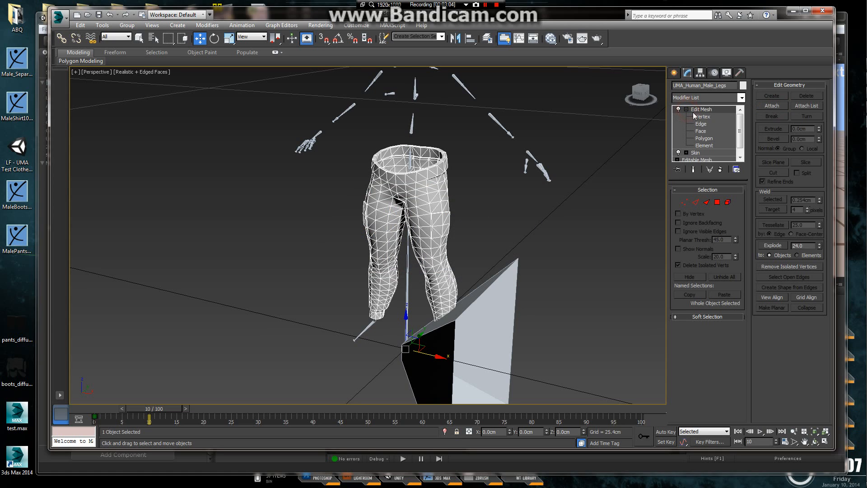
left_click(687, 109)
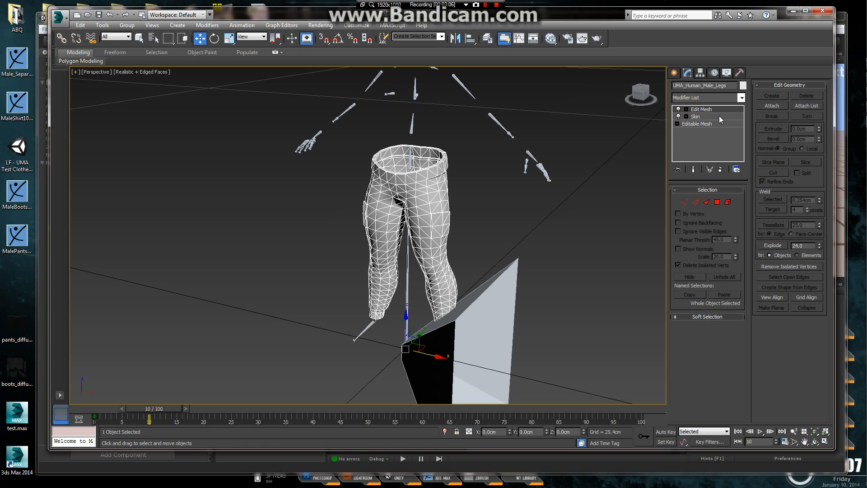
left_click(686, 110)
left_click(704, 145)
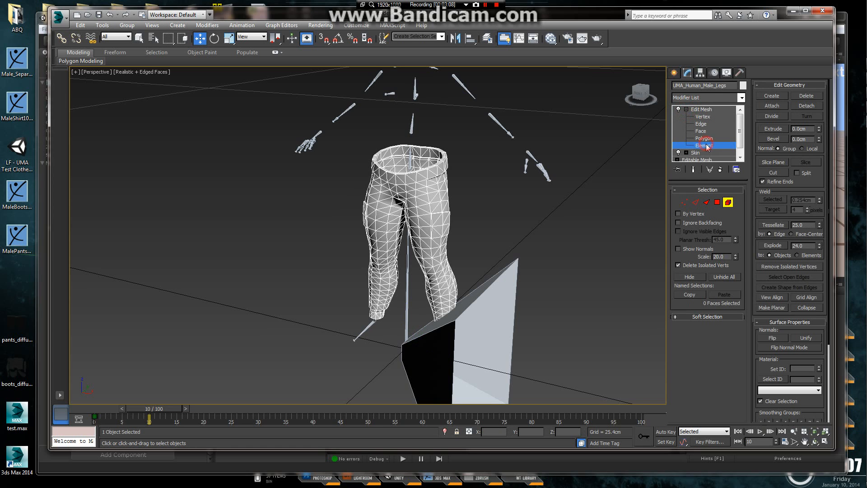
left_click(443, 199)
mouse_move(432, 188)
middle_mouse_down("alt")
mouse_move(433, 258)
mouse_move(497, 184)
mouse_move(463, 128)
mouse_move(431, 187)
middle_mouse_up("alt")
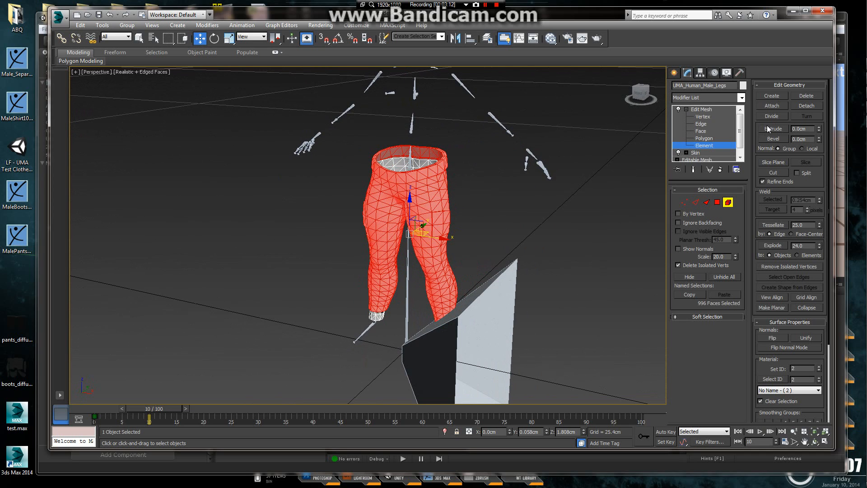
left_click(808, 107)
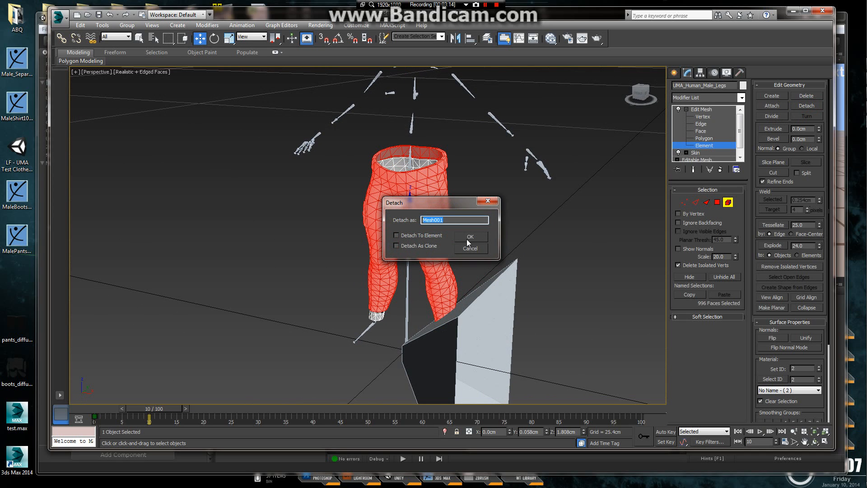
type("MalePants9000")
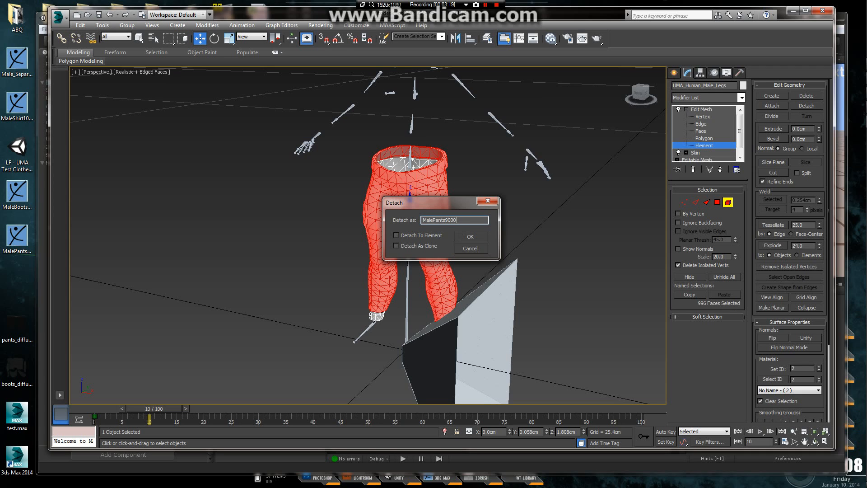
left_click(470, 238)
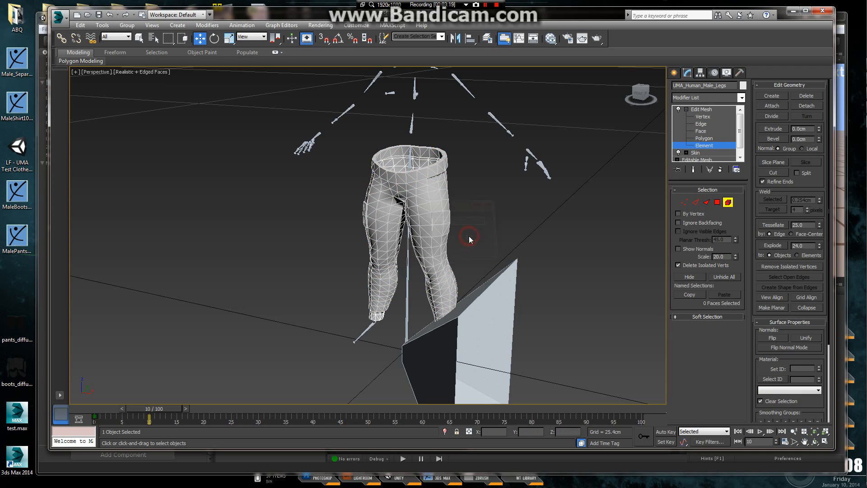
left_click(701, 146)
- Select the detached pants and set their object color to green
left_click(413, 191)
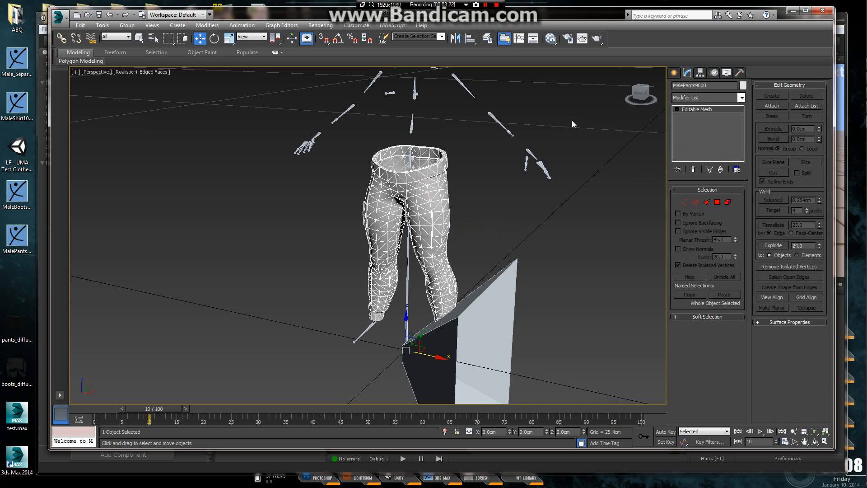
left_click(742, 86)
left_click(416, 220)
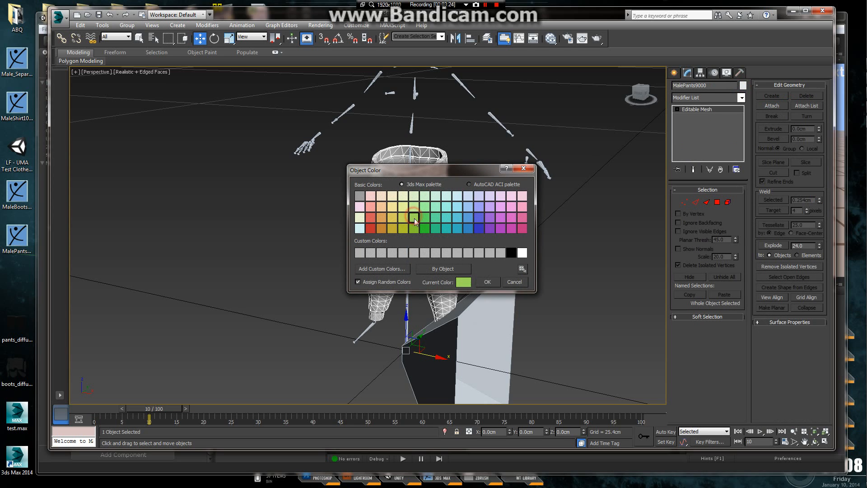
left_click(488, 280)
- Select the green pants and the legs beneath them in turn to check that they are separate objects
left_click(481, 193)
left_click(414, 154)
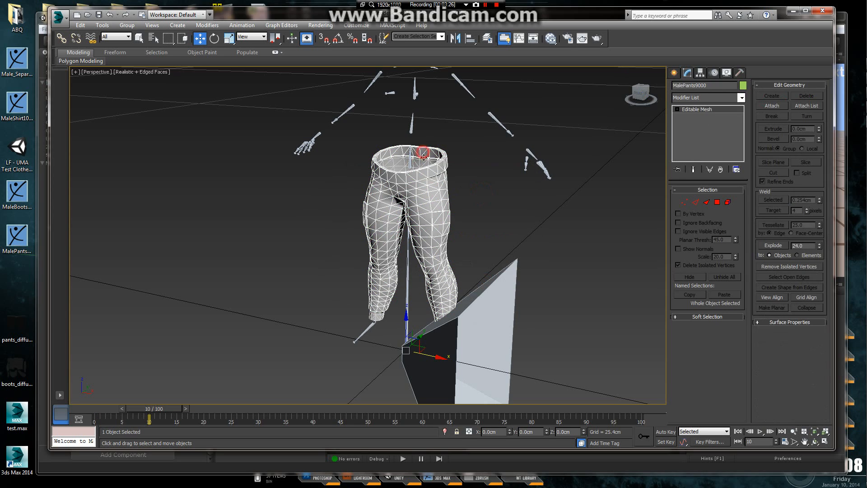
left_click(423, 157)
left_click(419, 167)
left_click(472, 180)
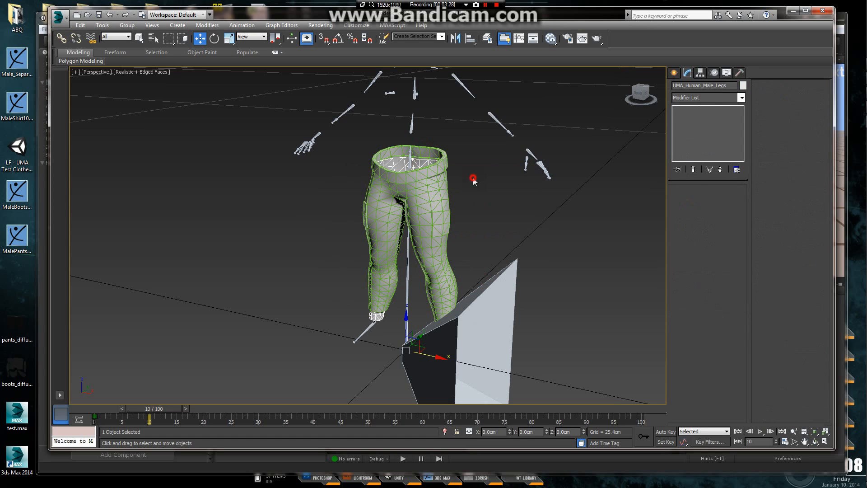
- Apply a Skin Wrap modifier to the MalePants9000 mesh
left_click(436, 179)
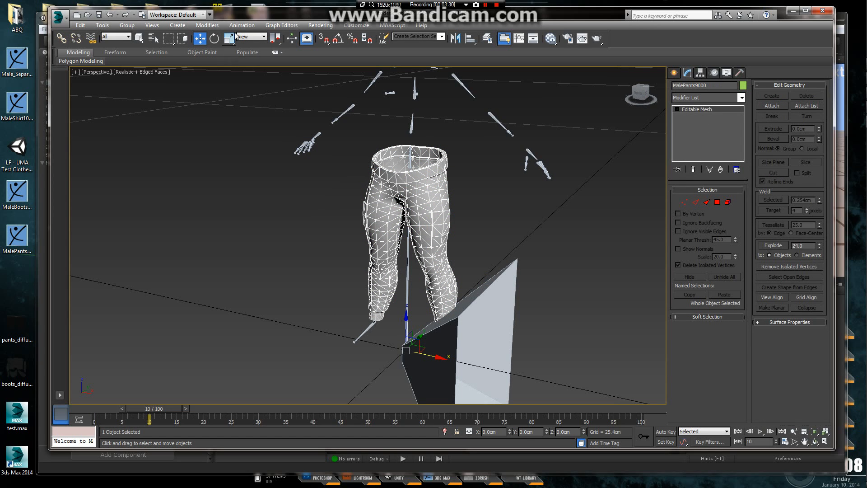
left_click(207, 25)
left_click(220, 90)
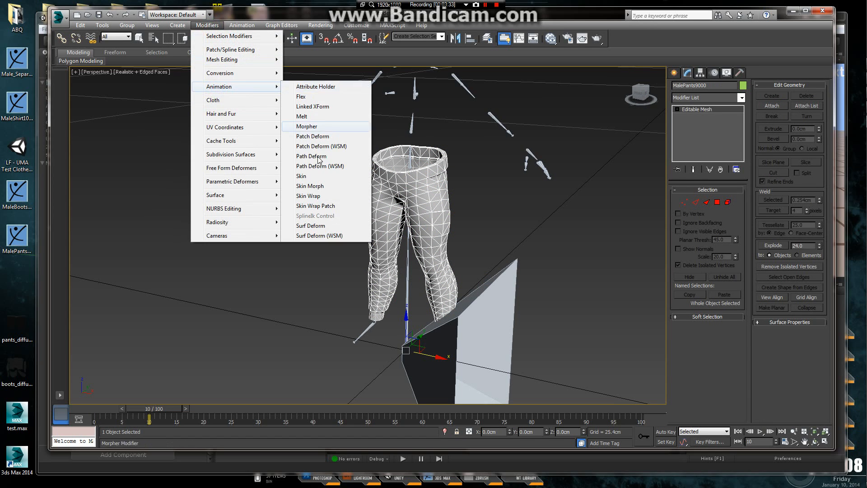
left_click(316, 196)
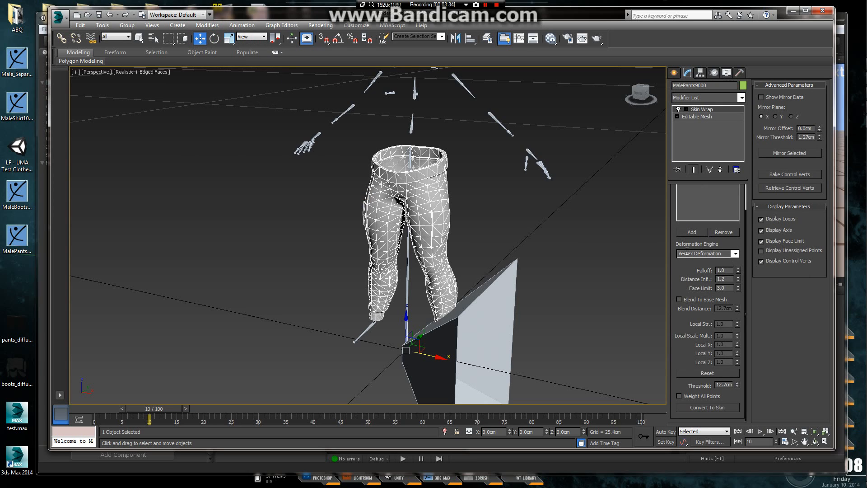
- Add the UMA_Human_Male_Legs mesh beneath the pants as the Skin Wrap control object
scroll(681, 246, "up", 3)
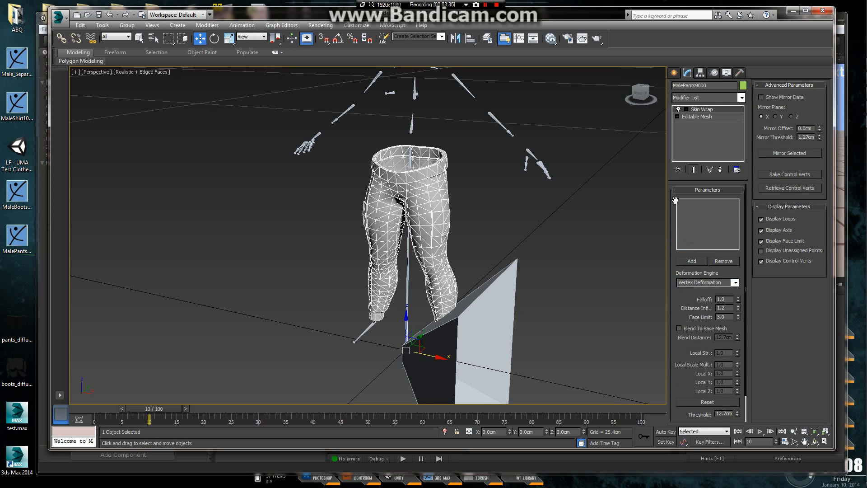
left_click(691, 261)
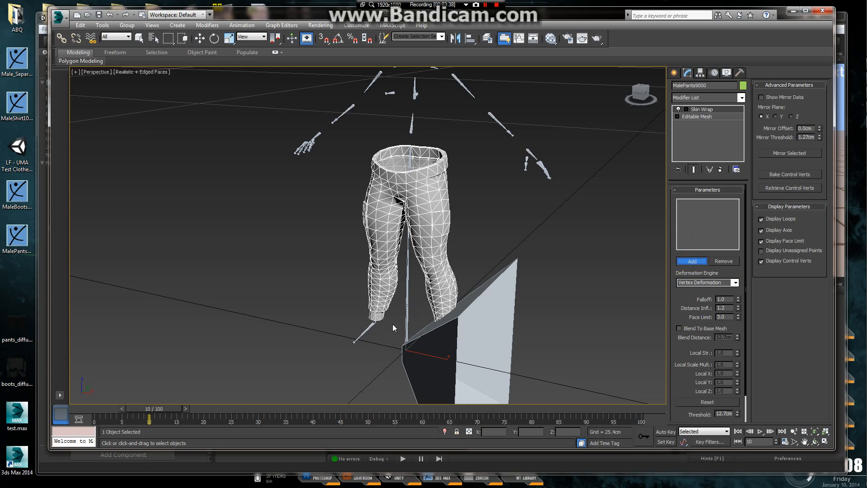
left_click(378, 317)
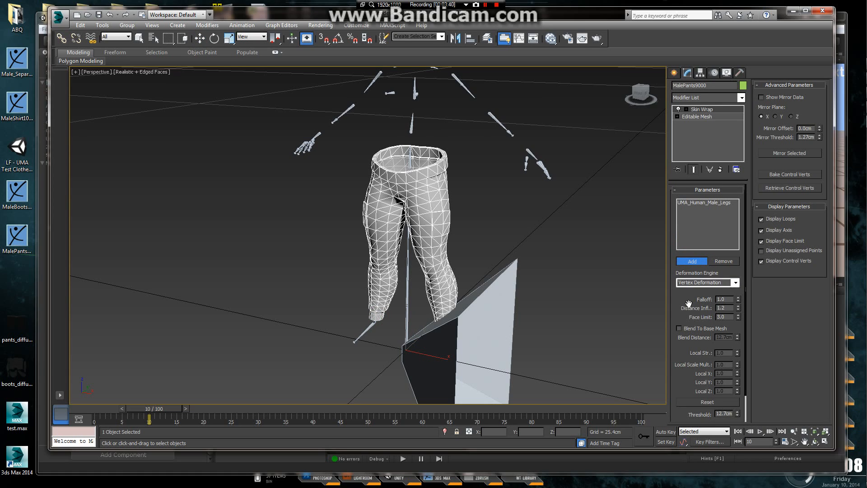
left_click(694, 263)
scroll(688, 296, "down", 3)
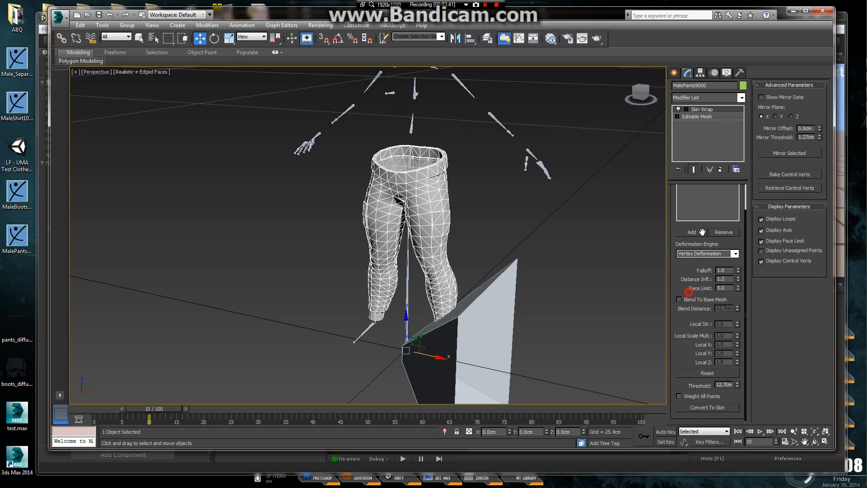
- Convert the pants' Skin Wrap to a Skin modifier and look through its bone list
left_click(713, 407)
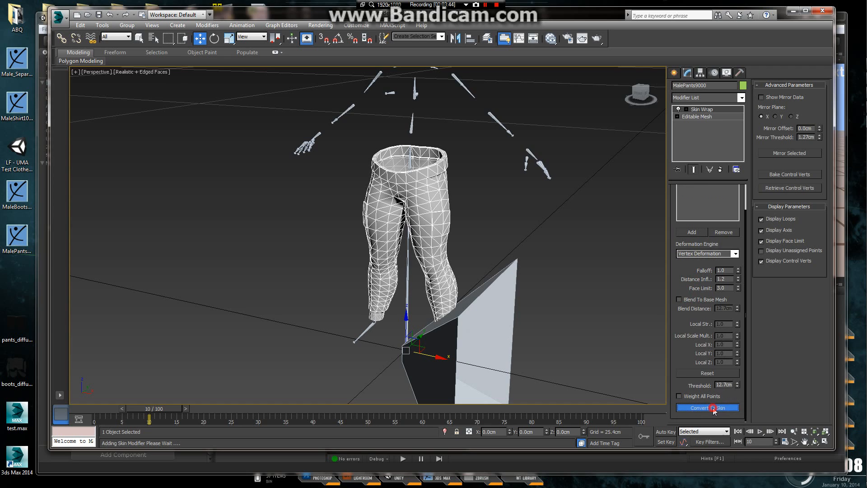
scroll(675, 254, "down", 4)
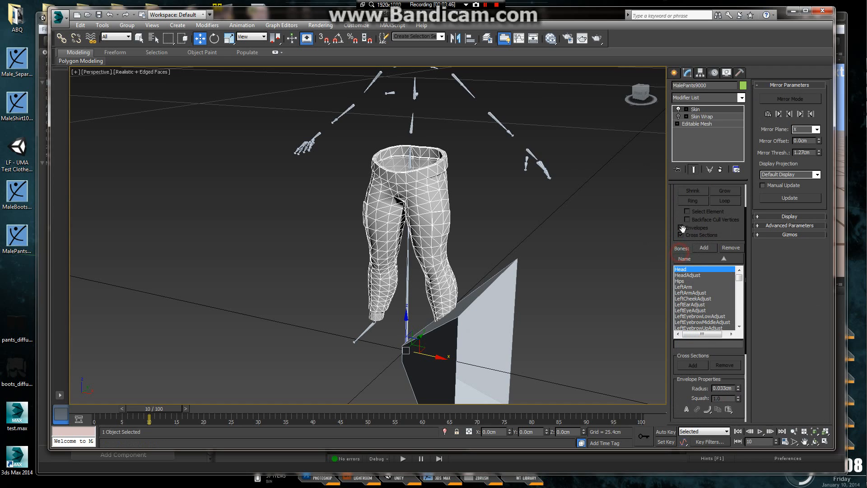
mouse_move(738, 278)
left_mouse_down()
mouse_move(743, 323)
mouse_move(749, 271)
left_mouse_up()
scroll(674, 220, "up", 4)
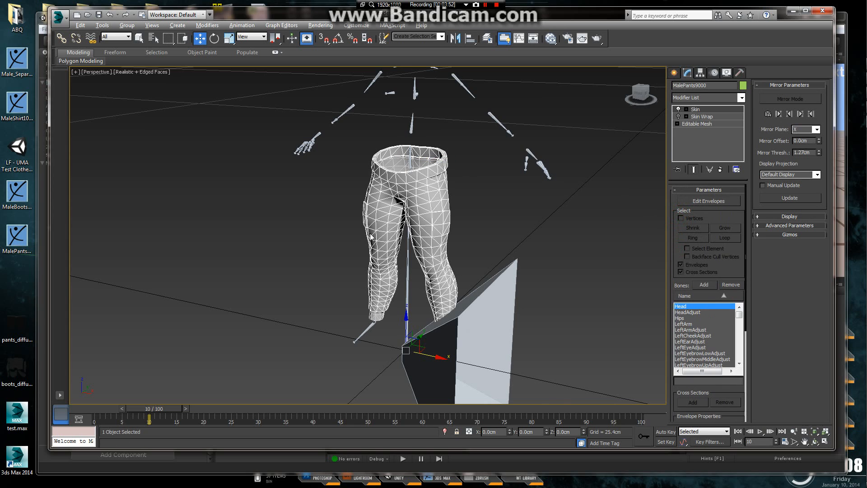
- Rotate the RightLeg bone with Auto Key on to test how the pants deform, undo the rotation, and turn Auto Key off
middle_click_drag(373, 239, 360, 293, "alt")
scroll(360, 292, "up", 3)
key("F3")
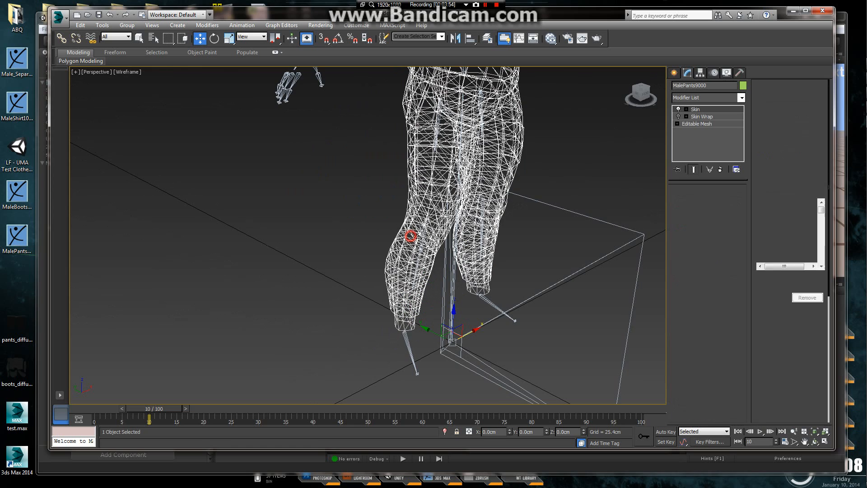
left_click(426, 226)
left_click(426, 226)
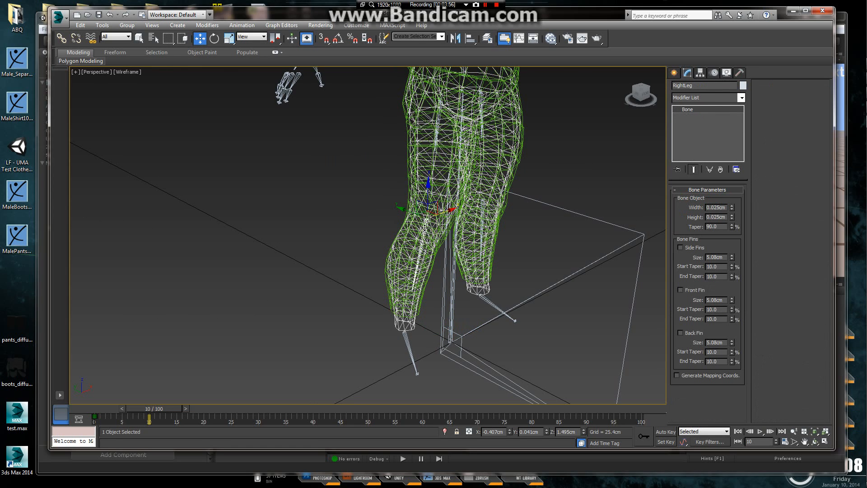
left_click(665, 432)
key("F3")
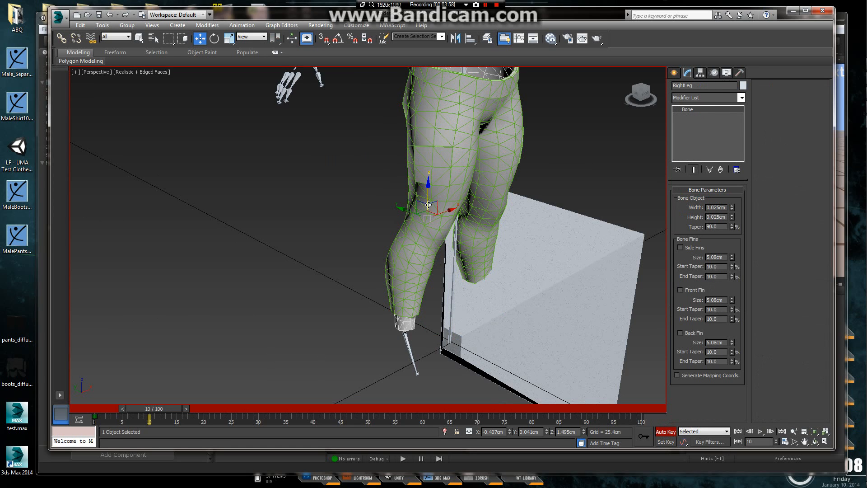
key("e")
left_click_drag(445, 213, 432, 269)
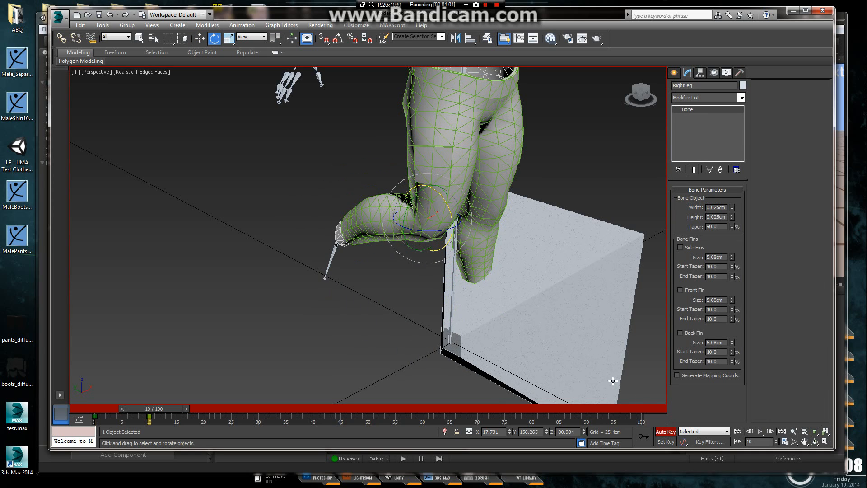
key("ctrl+z")
left_click(666, 431)
- Select the UMA_Human_Male_Legs mesh inside the pants and delete it
middle_click_drag(510, 289, 438, 262, "alt")
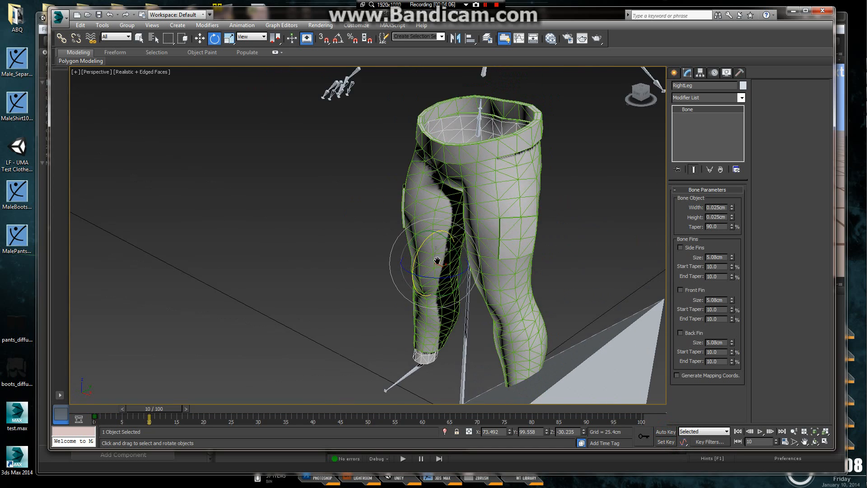
scroll(444, 254, "down", 3)
left_click(545, 218)
left_click(478, 172)
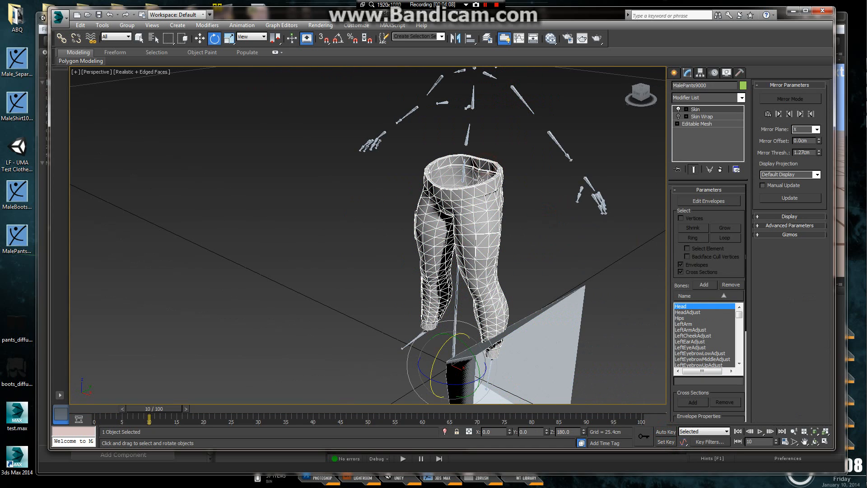
left_click(483, 176)
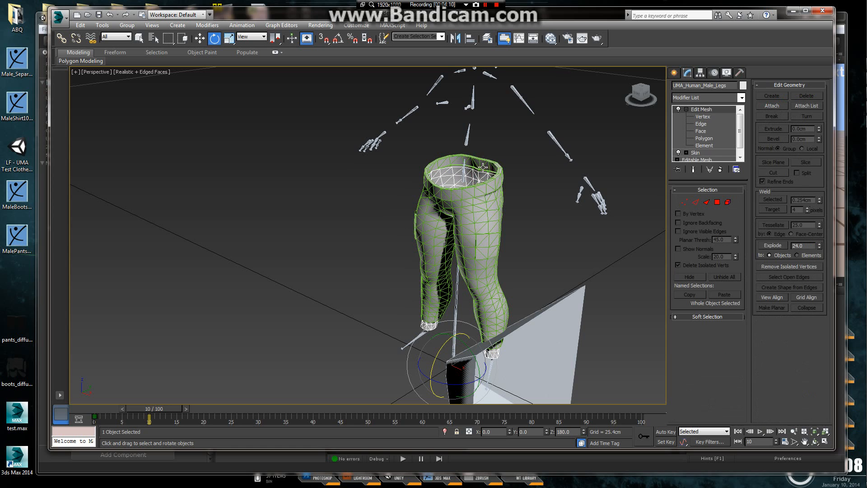
left_click(483, 169)
middle_click_drag(482, 170, 466, 198)
middle_click_drag(466, 199, 483, 209, "alt")
left_click(503, 213)
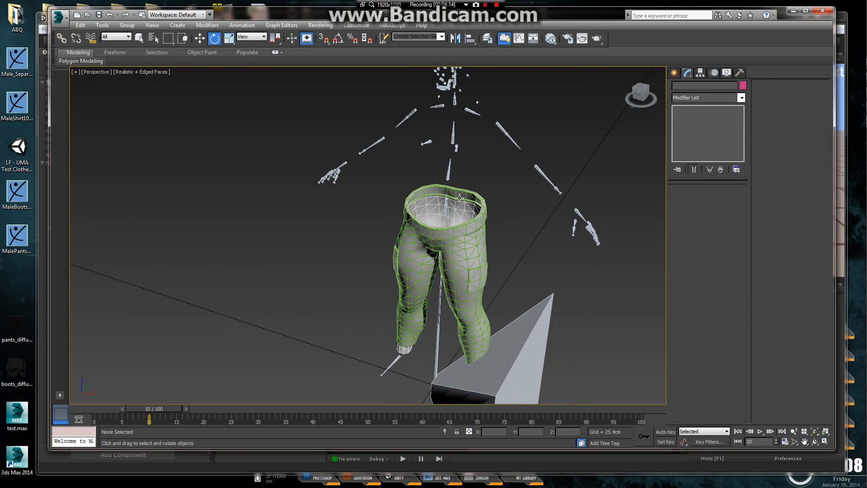
left_click(460, 198)
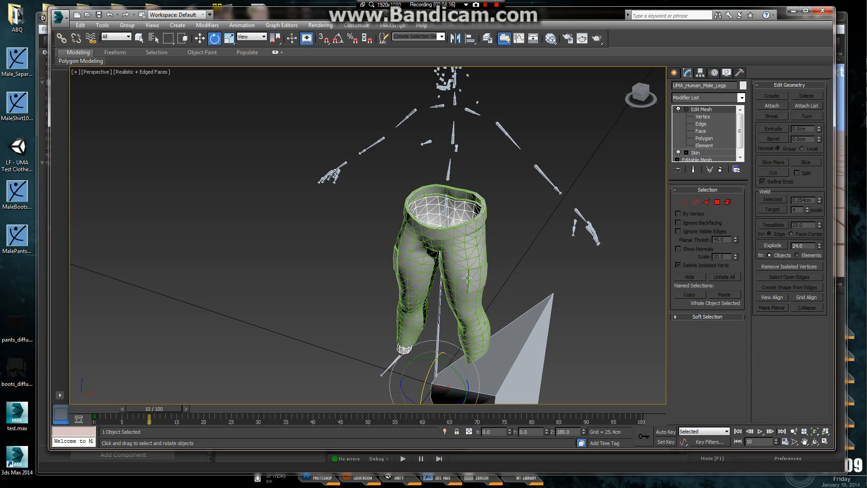
middle_click_drag(467, 278, 449, 223, "alt")
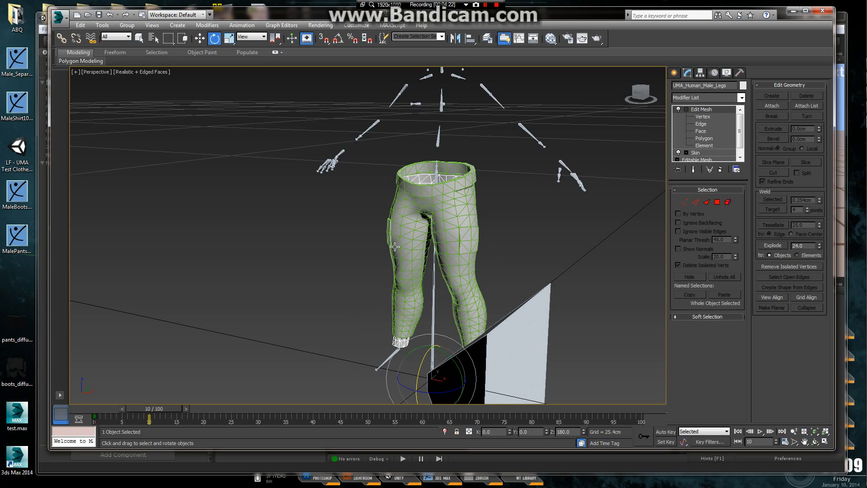
key("Delete")
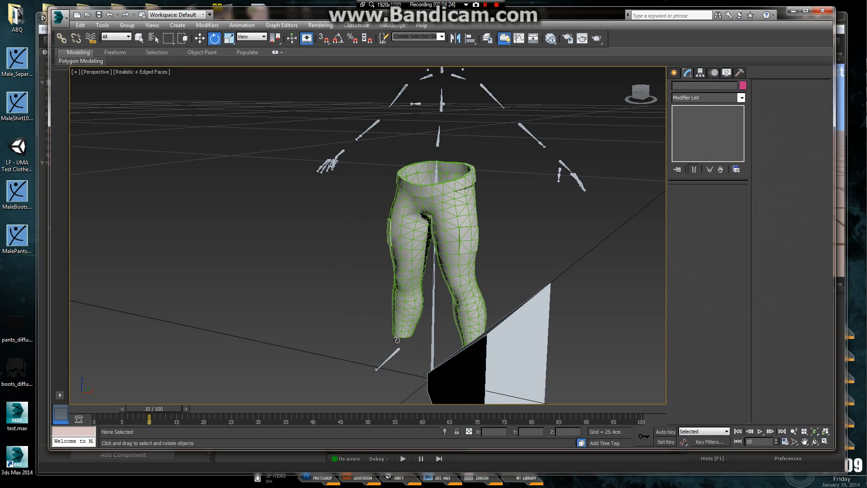
- Delete the Skin Wrap modifier from the MalePants9000 modifier stack, keeping the Skin modifier
middle_click_drag(398, 326, 401, 320)
scroll(409, 305, "down", 3)
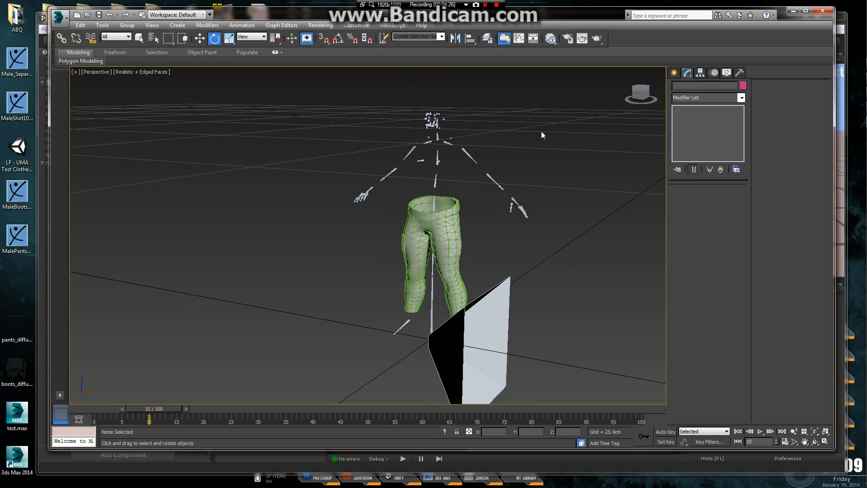
middle_click_drag(541, 131, 539, 124)
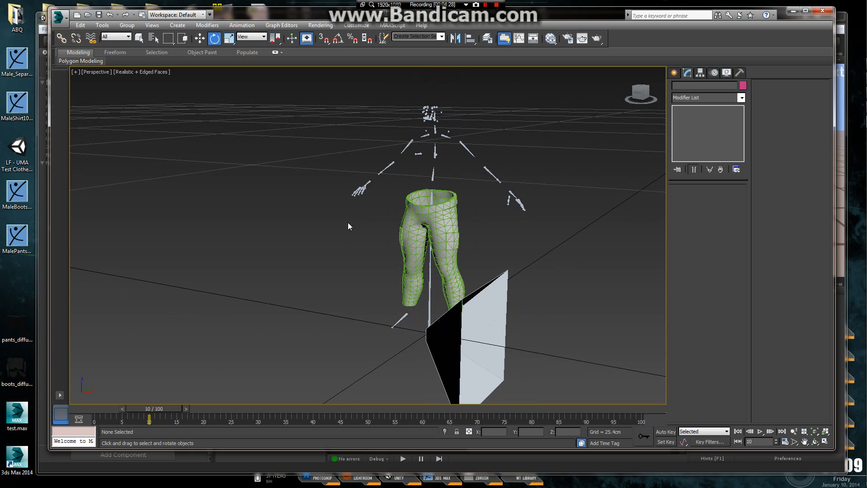
left_click(446, 224)
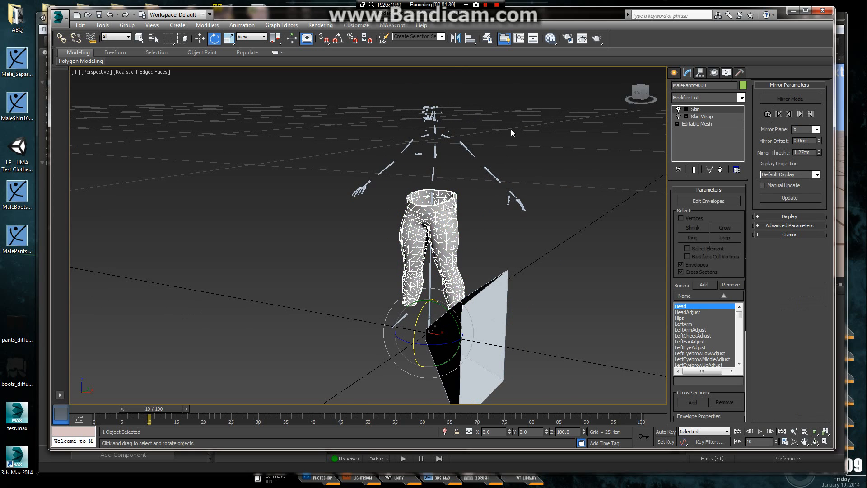
right_click(695, 117)
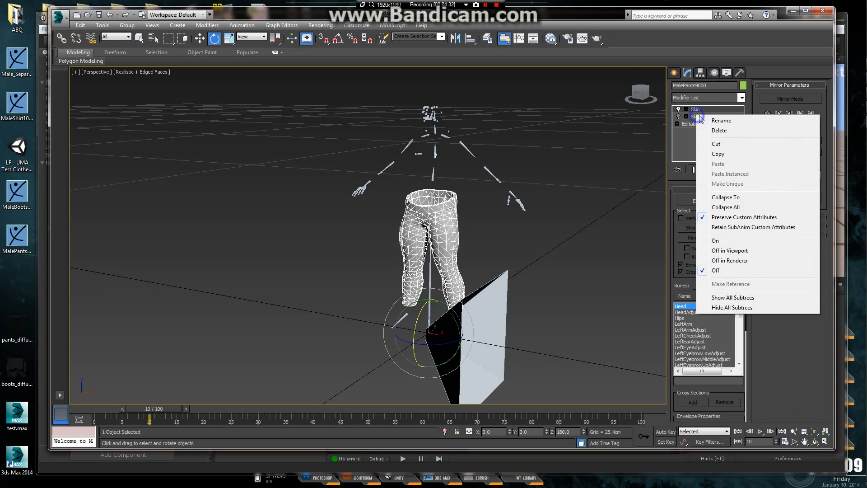
left_click(720, 130)
- Select the pants together with all the bones and start exporting them to the Desktop as an FBX file named MalePants
left_click(554, 120)
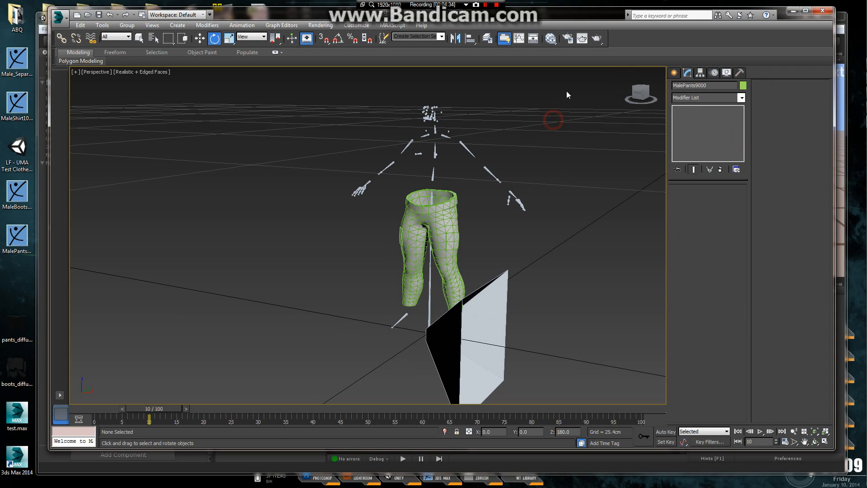
left_click_drag(569, 87, 175, 403)
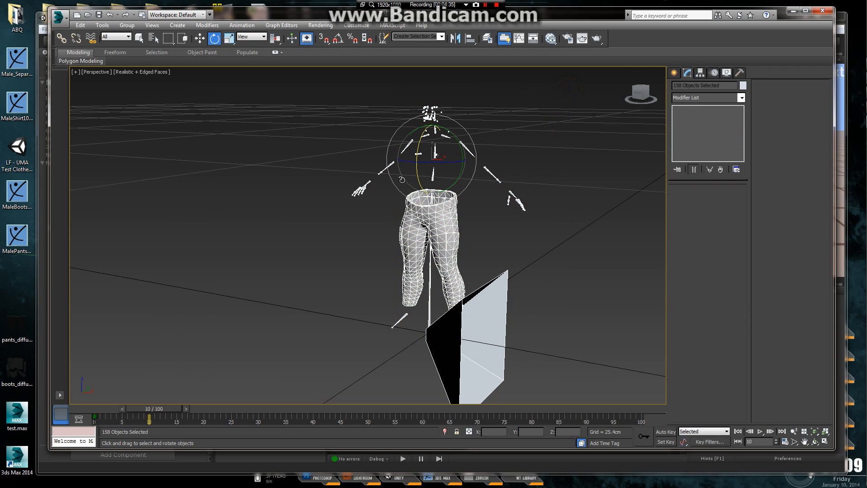
left_click(59, 18)
mouse_move(109, 160)
left_click(175, 81)
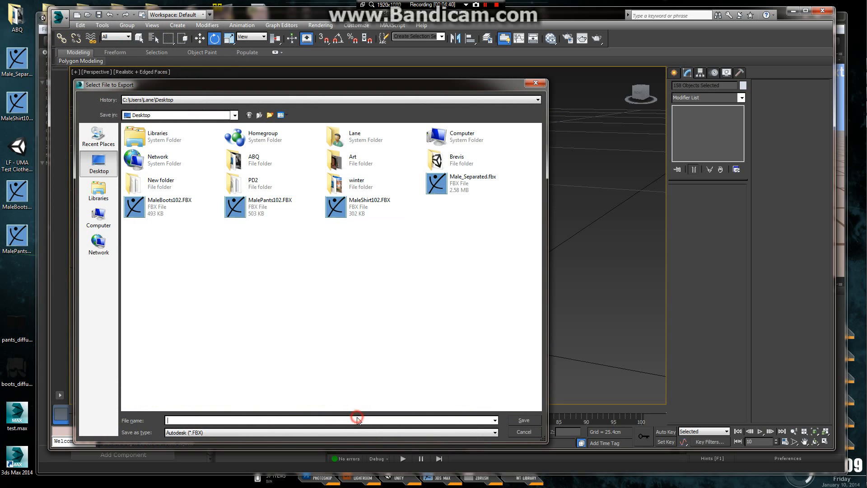
type("N")
key("BackSpace")
type("M")
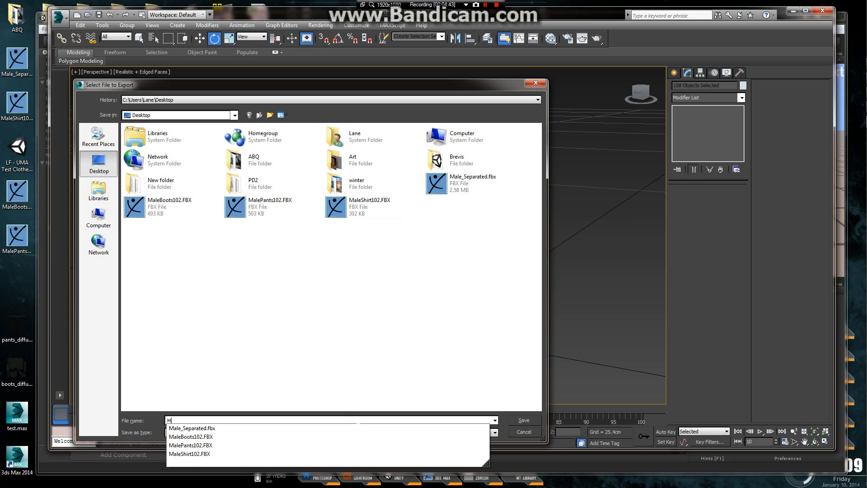
type("alePants")
key("Return")
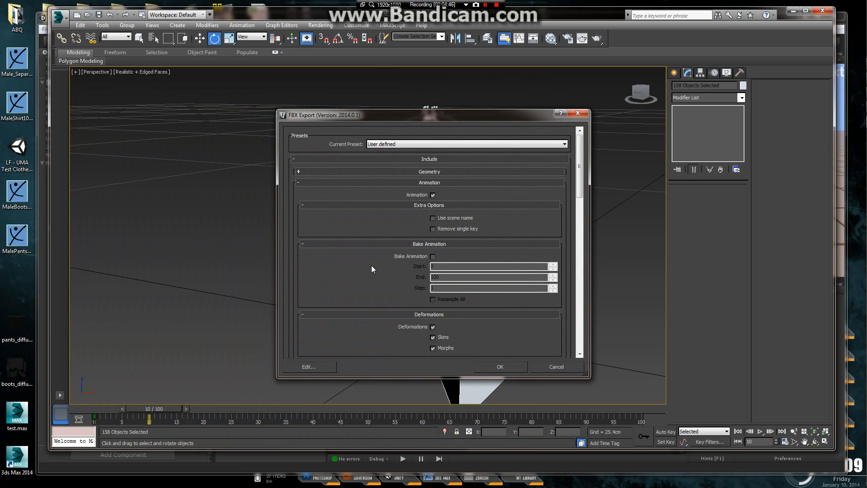
- Turn off automatic unit conversion in the FBX export's advanced options and turn it back on
left_click_drag(580, 166, 580, 303)
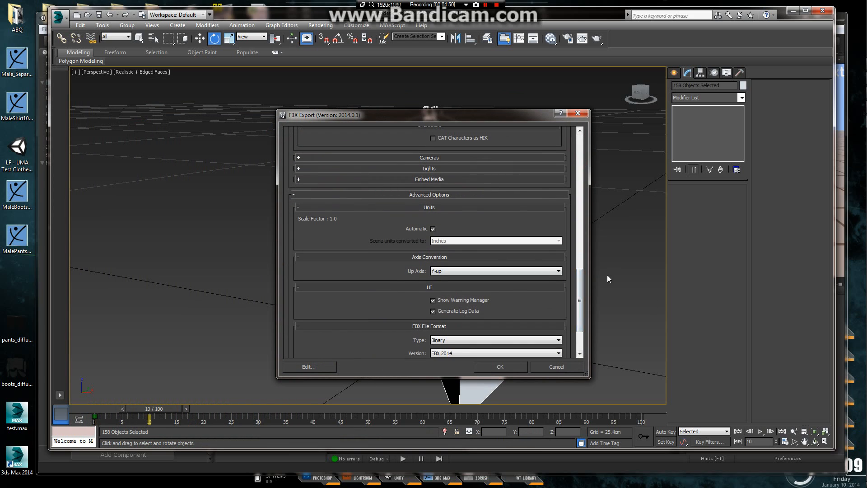
left_click(345, 228)
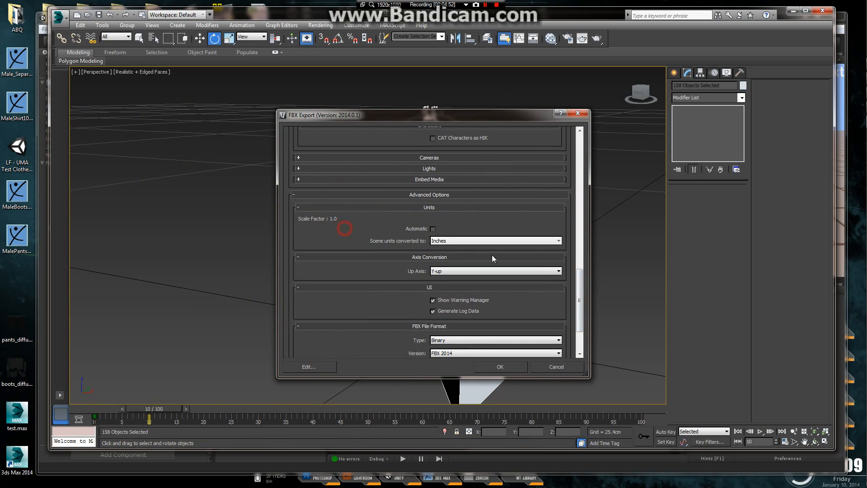
left_click(432, 229)
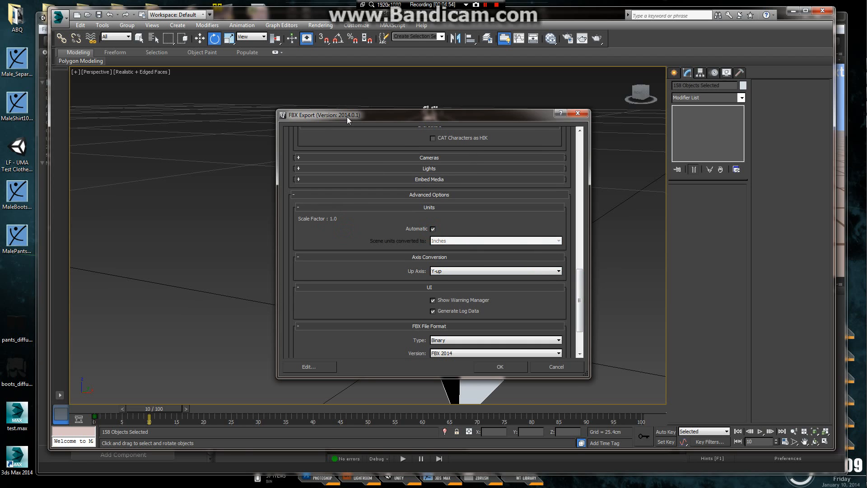
- Set the version in the export's FBX file format options to FBX 2014
left_click_drag(348, 116, 325, 313)
left_click_drag(444, 321, 460, 120)
left_click(571, 292)
left_click_drag(572, 293, 573, 311)
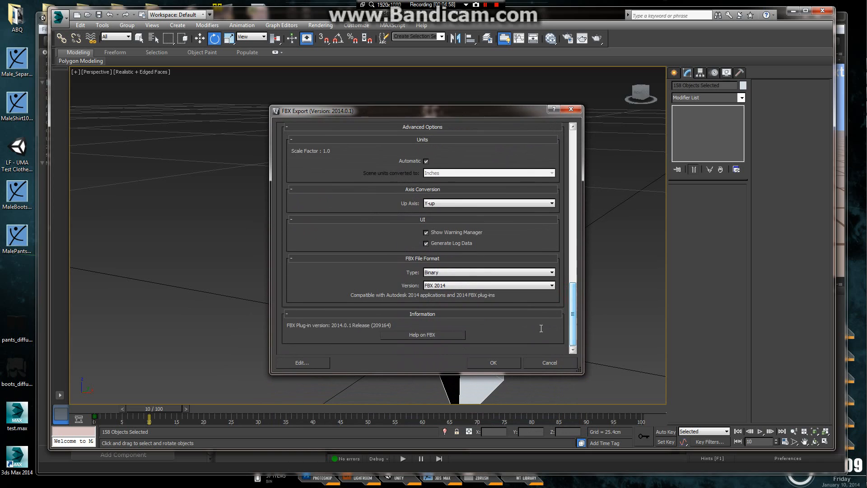
left_click(437, 287)
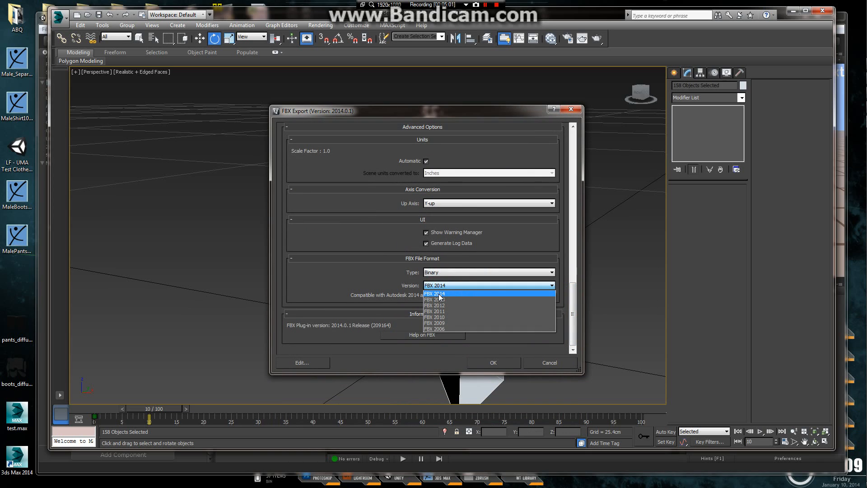
left_click(414, 291)
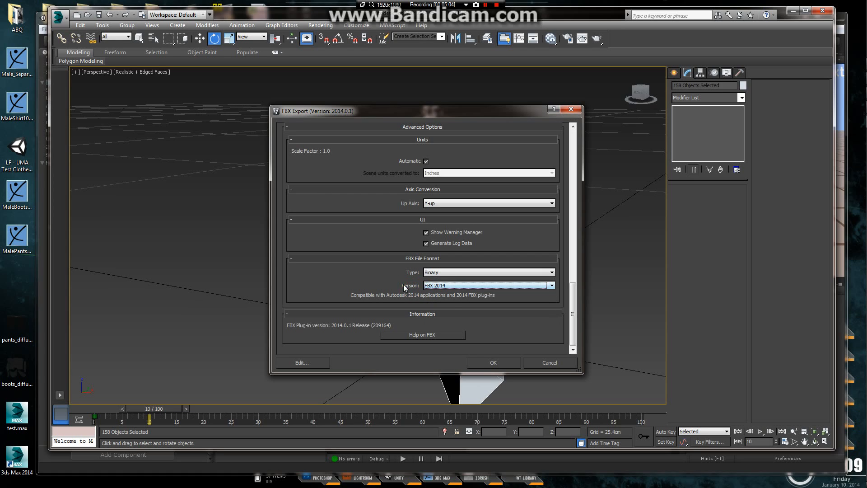
left_click(397, 298)
left_click(408, 294)
left_click(412, 285)
left_click(416, 275)
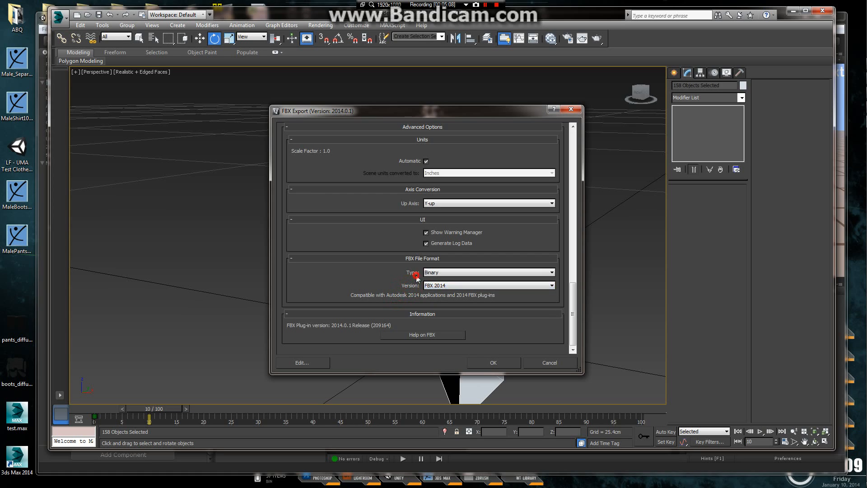
left_click(436, 286)
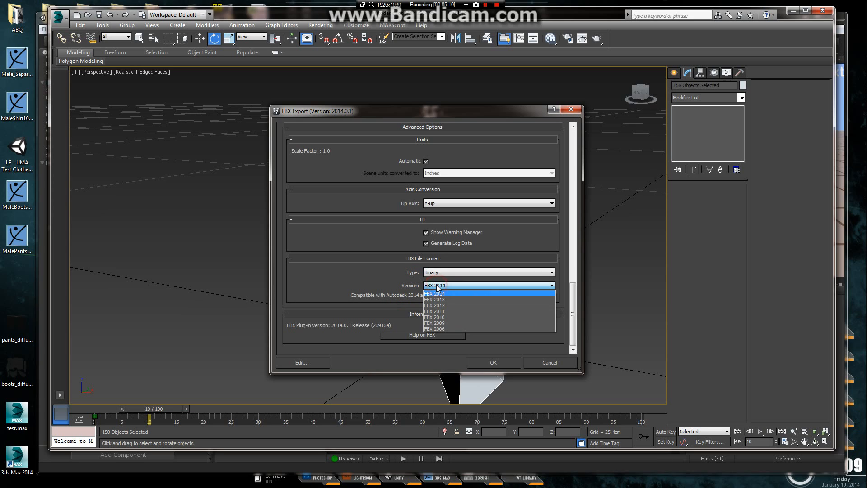
left_click(436, 294)
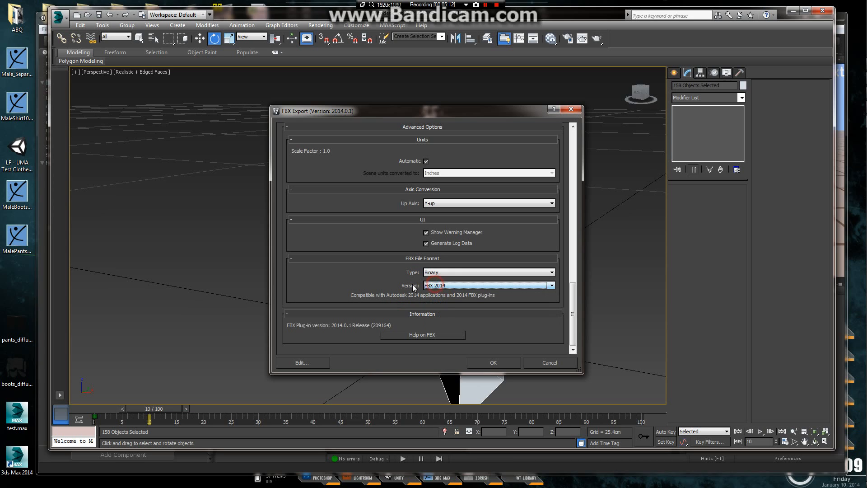
left_click(388, 296)
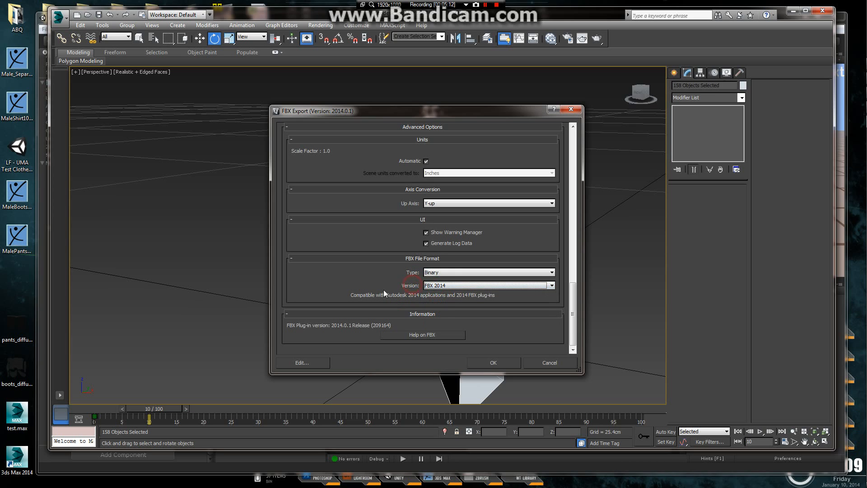
left_click(443, 289)
left_click(436, 294)
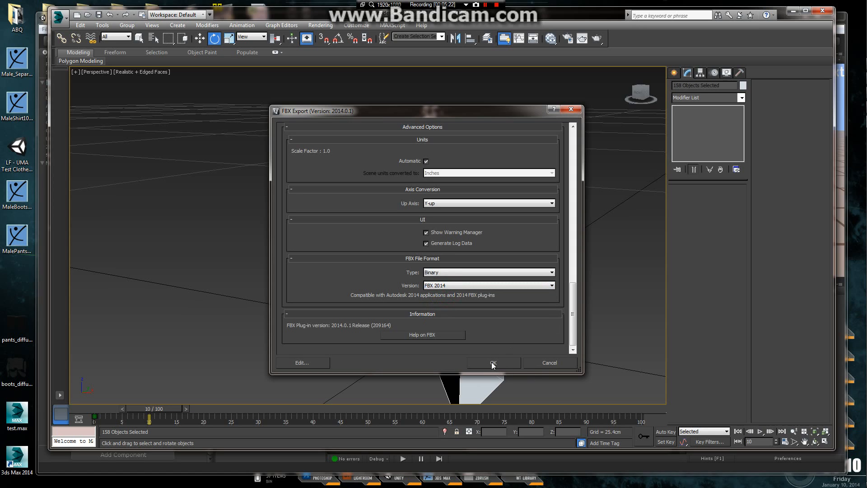
- Set the axis conversion's up axis to Y-up and run the FBX export
left_click(440, 204)
left_click(441, 211)
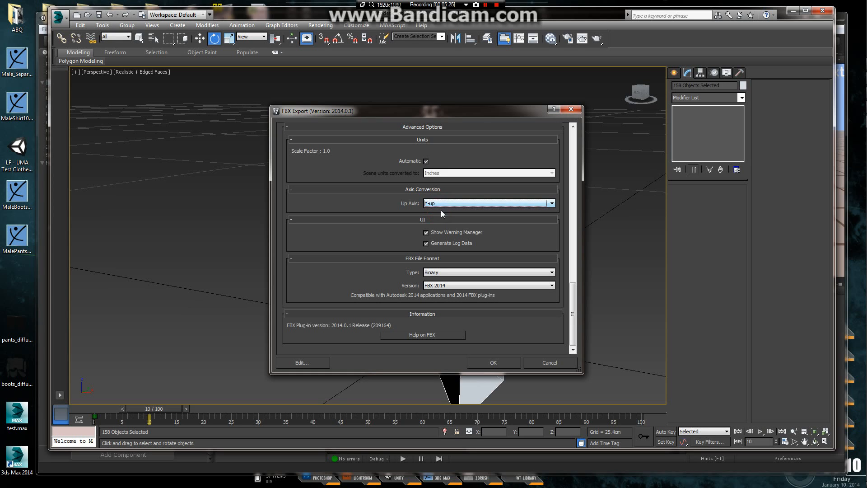
left_click(493, 363)
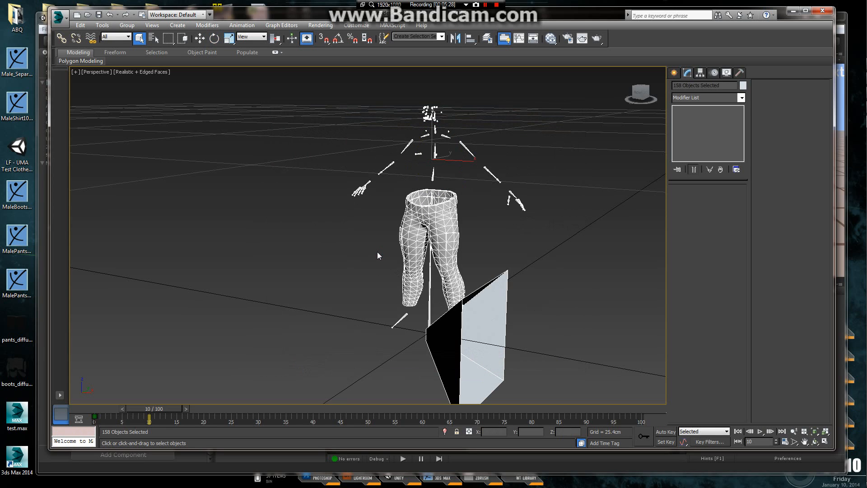
- Switch to Unity and import the exported MalePants9000 FBX from the Desktop into the CustomGarbTests folder
key("alt+Tab")
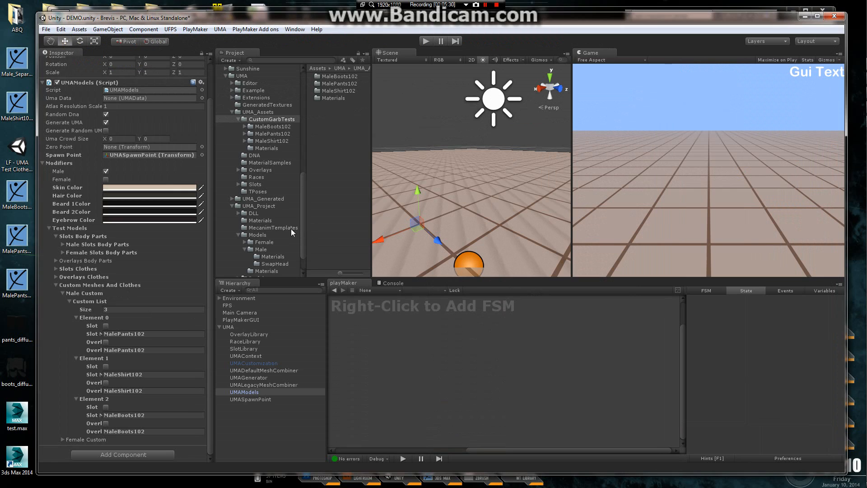
left_click_drag(303, 223, 303, 242)
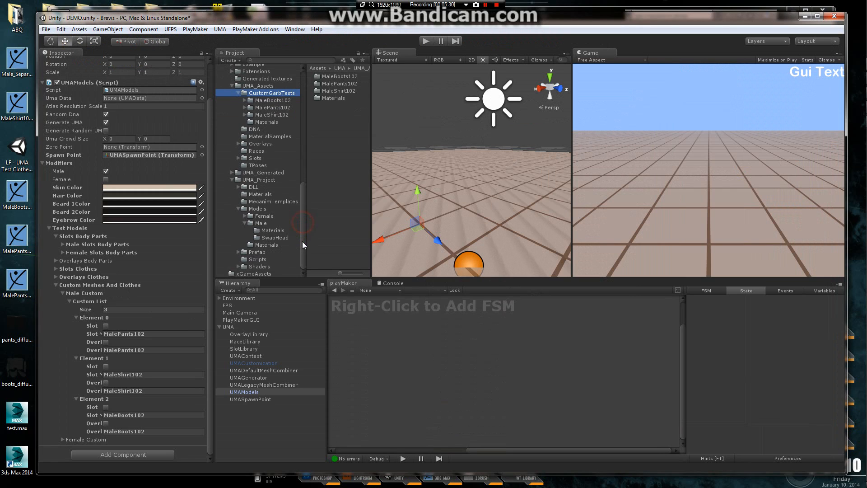
left_click(18, 282)
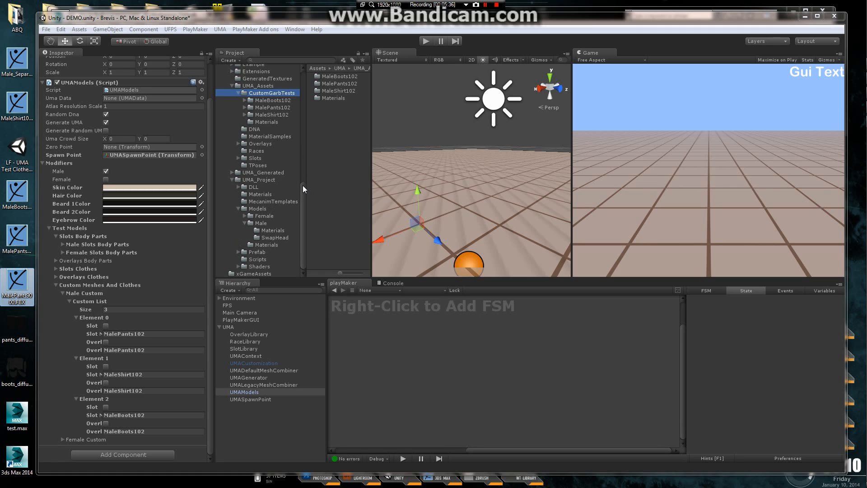
left_click_drag(272, 21, 272, 17)
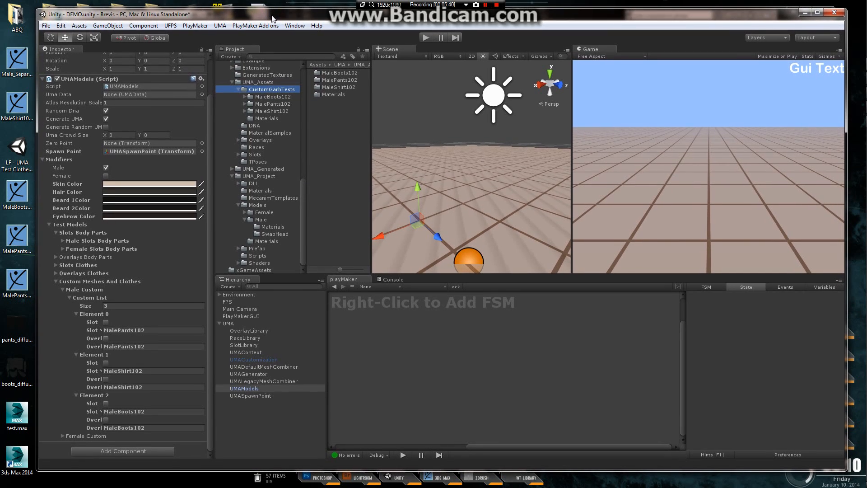
left_click_drag(305, 191, 272, 177)
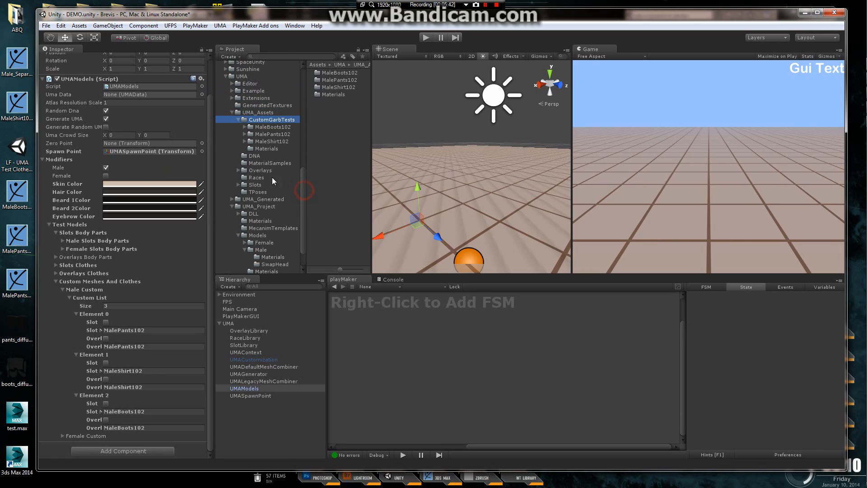
left_click(14, 281)
left_click_drag(15, 281, 334, 139)
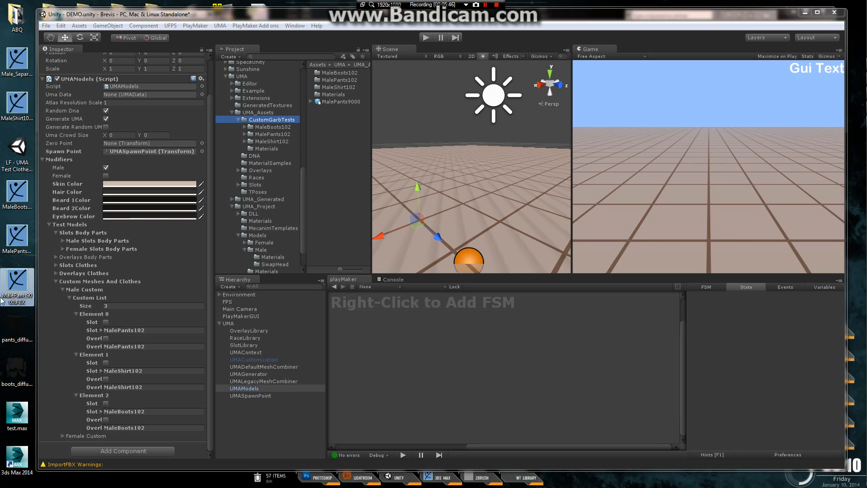
- Select the imported MalePants9000 asset and read its import warning in the console
left_click(341, 102)
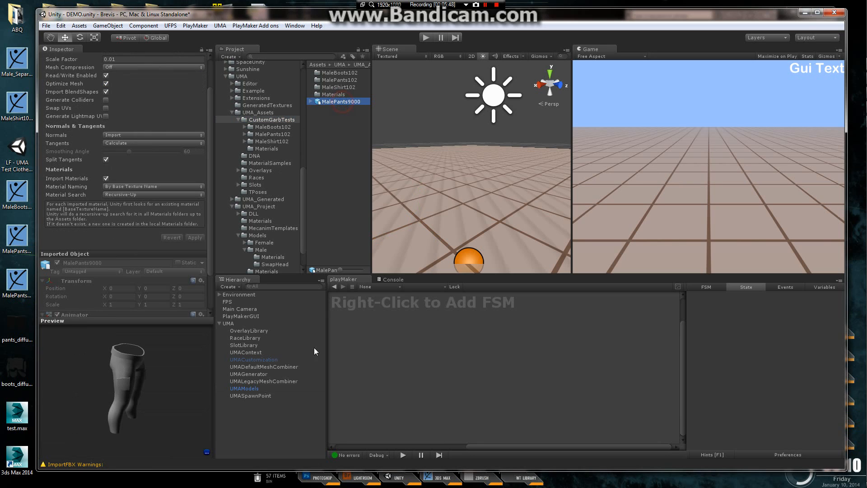
left_click(132, 464)
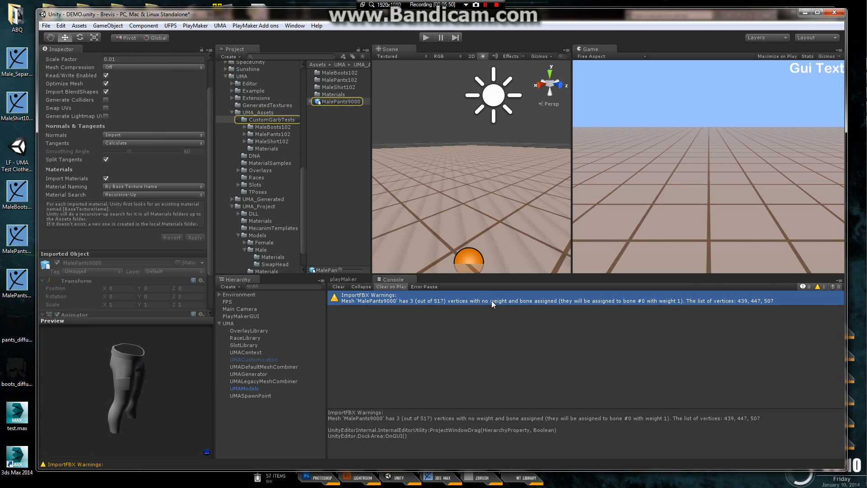
left_click(356, 279)
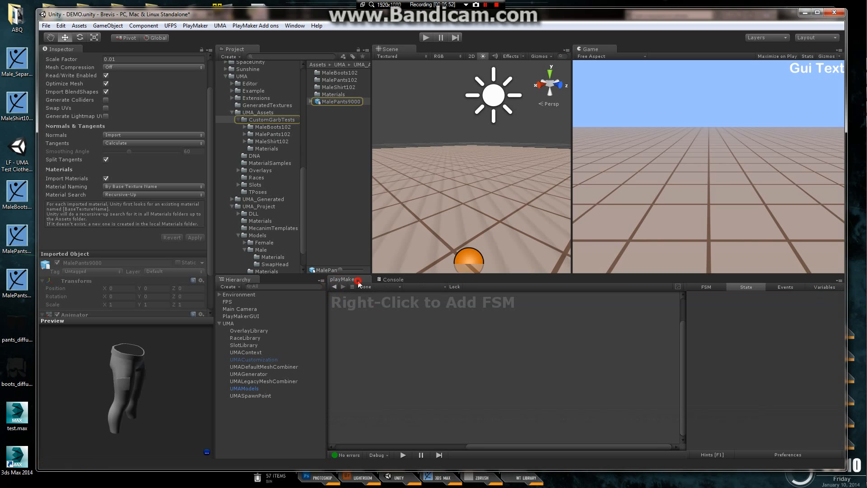
- Set the MalePants9000 import scale factor to 1, apply it, and check the size with a temporary instance in the scene
left_click(335, 102)
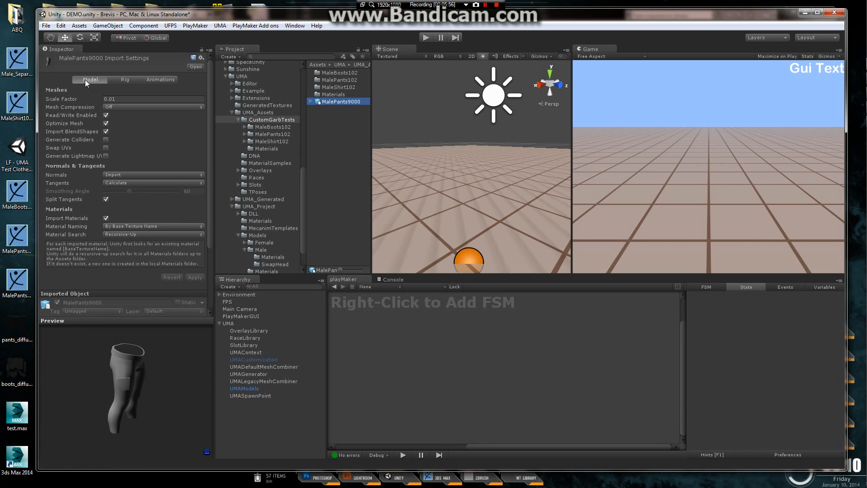
left_click(92, 96)
type("1")
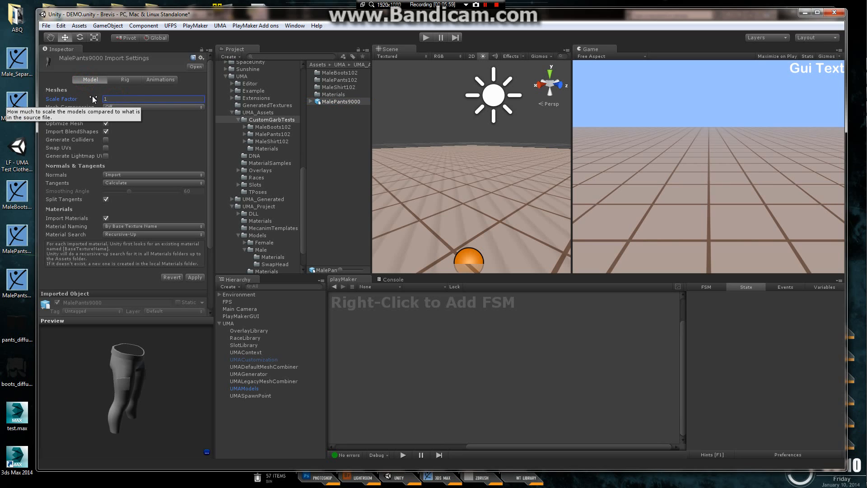
left_click(196, 277)
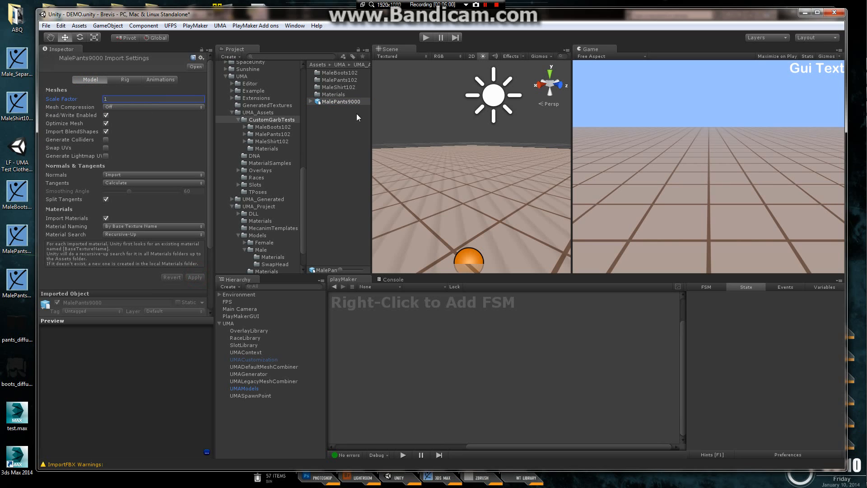
left_click_drag(340, 102, 448, 171)
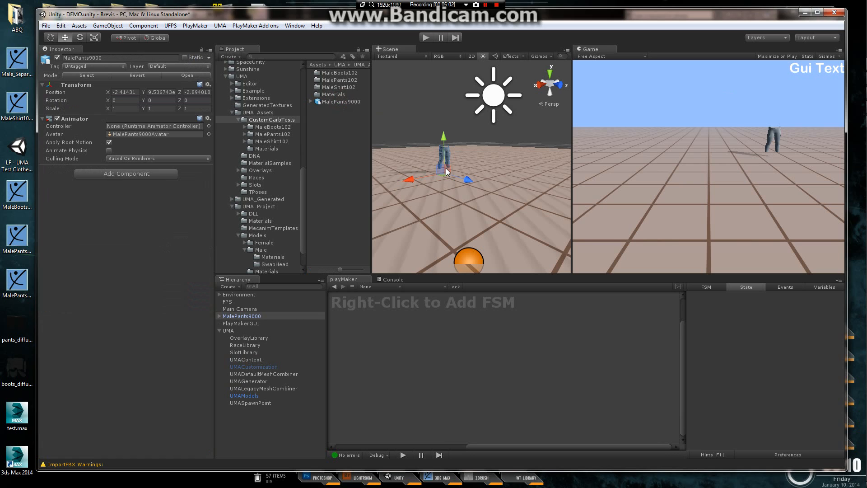
key("Delete")
- Set the MalePants9000 rig's animation type to Legacy and apply the change
left_click(340, 101)
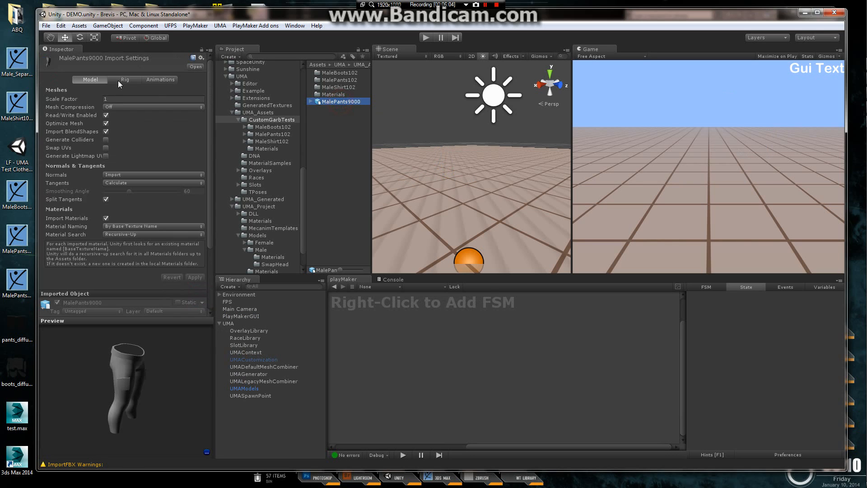
left_click(126, 80)
left_click(129, 100)
left_click(134, 89)
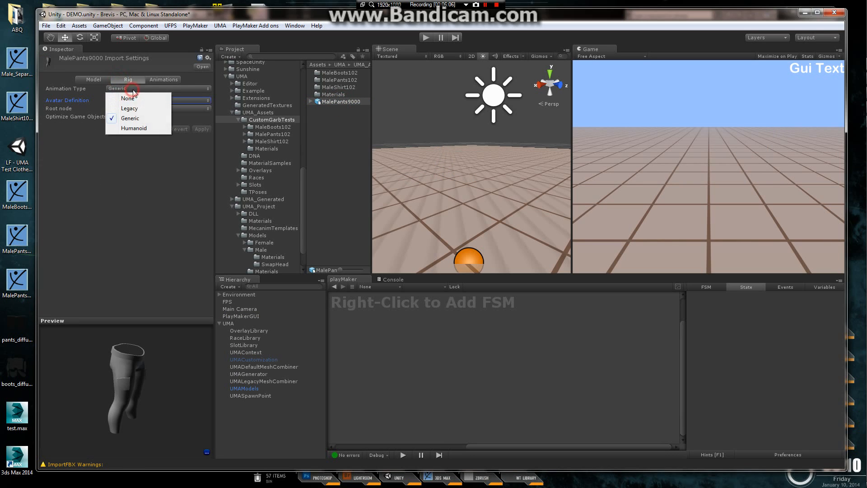
left_click(130, 109)
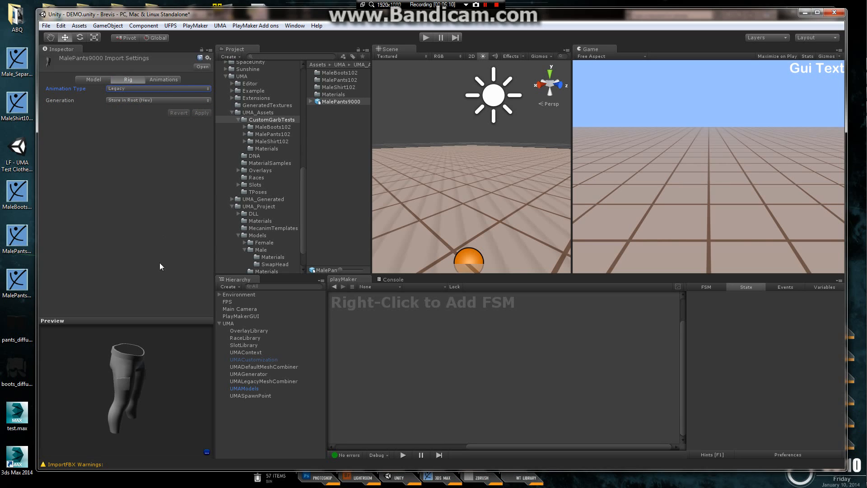
left_click(121, 465)
left_click(343, 280)
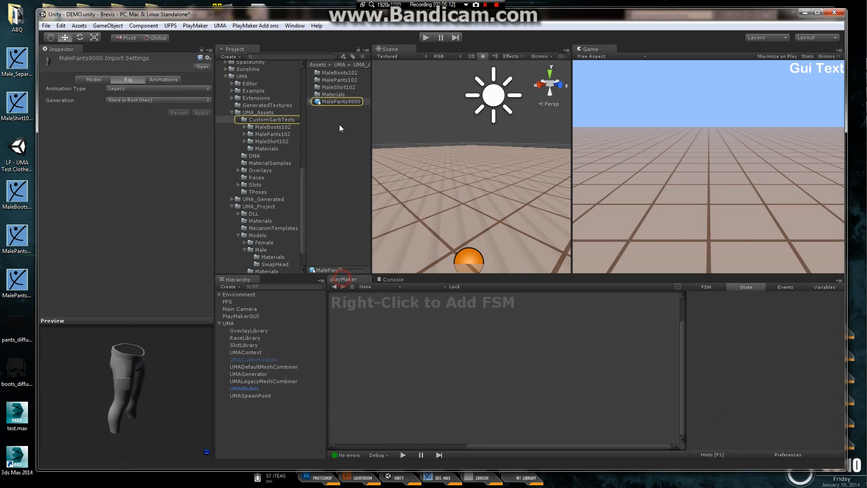
- Expand the MalePants9000 asset and examine its skinned mesh object against the parent model's import settings
left_click(312, 102)
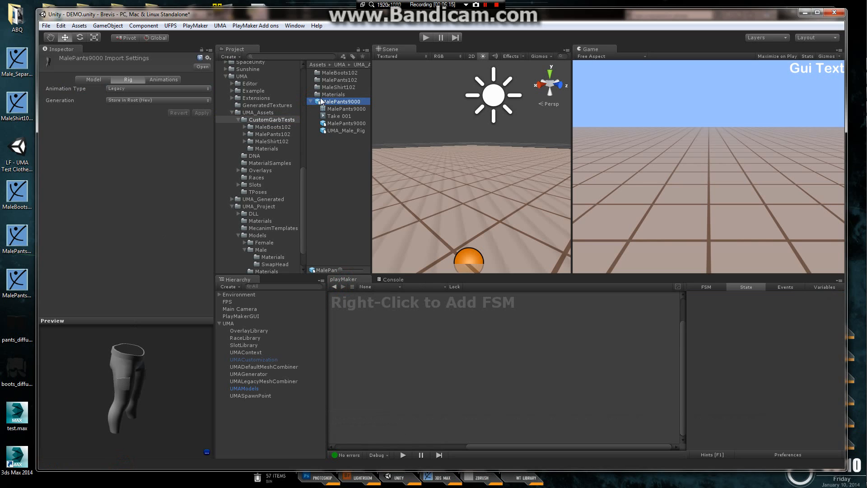
left_click(342, 123)
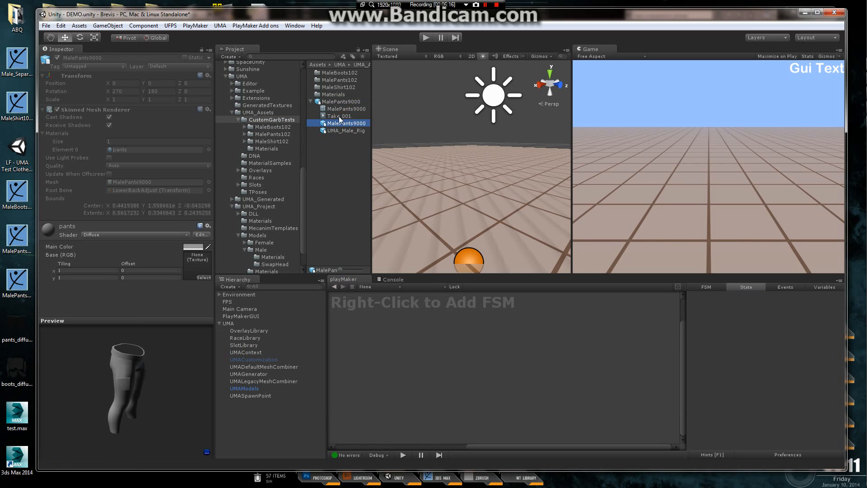
left_click(340, 102)
left_click(340, 123)
left_click(341, 102)
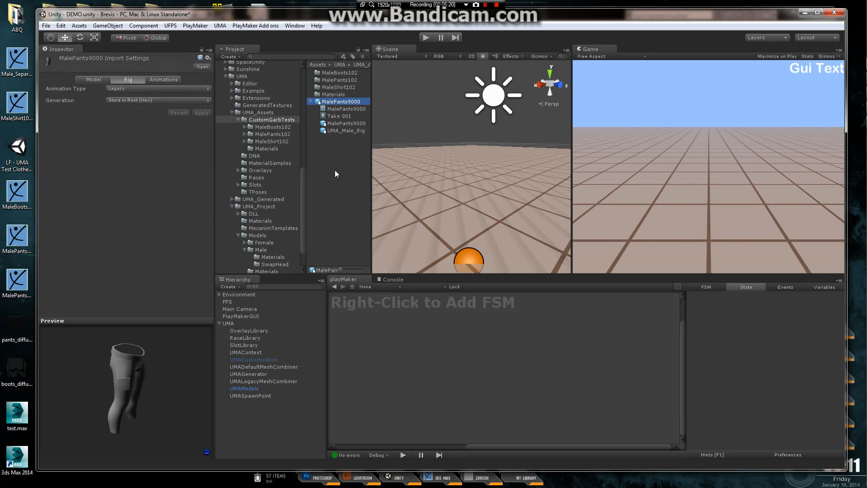
left_click(340, 123)
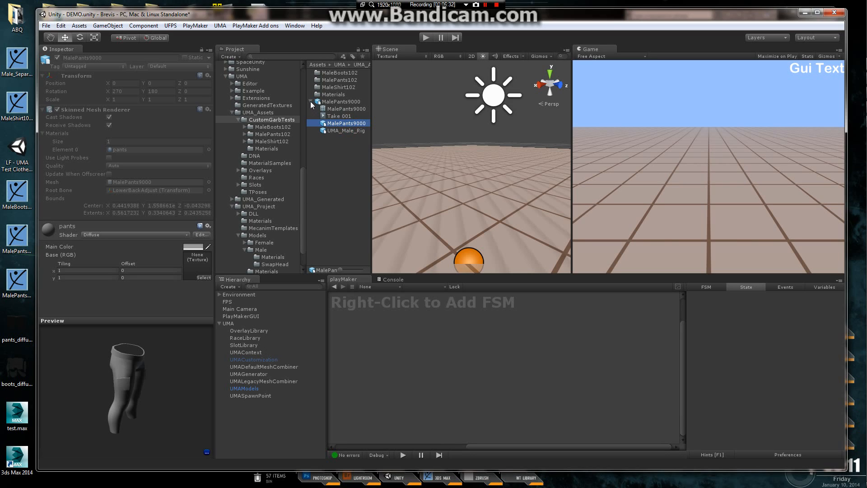
left_click(339, 102)
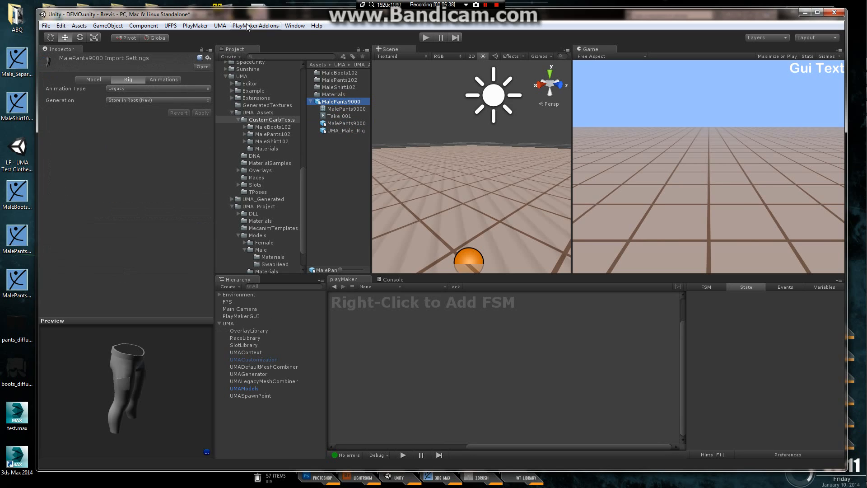
- Open UMA's Material Builder and assign the MalePants9000 skinned mesh object as the slot mesh
left_click(220, 25)
left_click(249, 85)
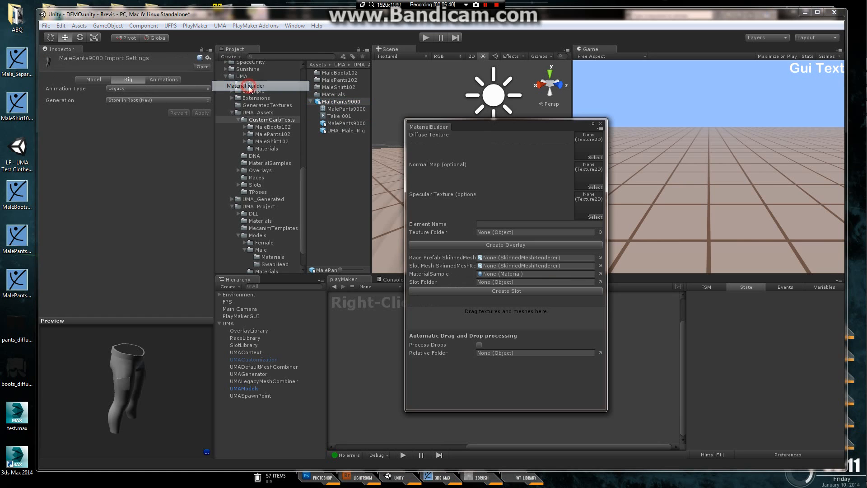
left_click_drag(476, 116, 448, 72)
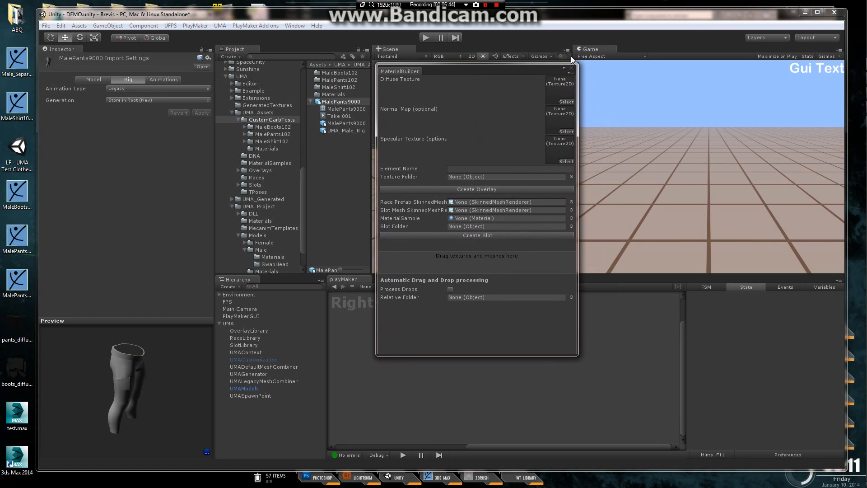
left_click(334, 123)
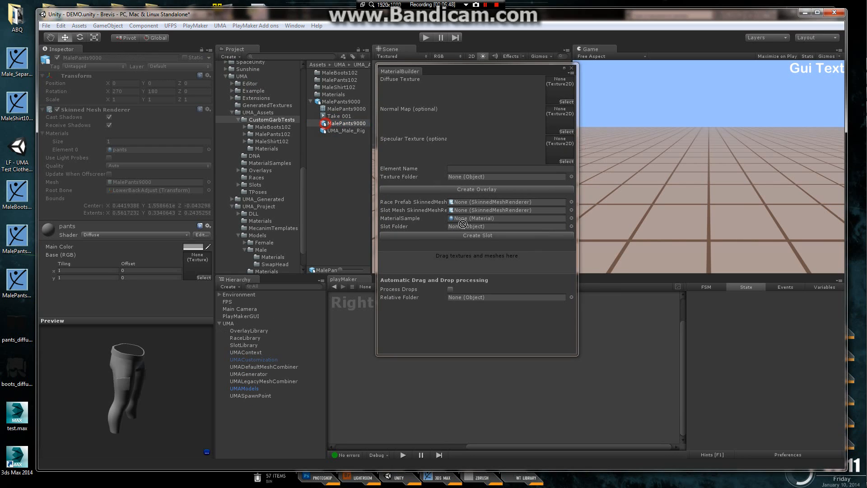
left_click_drag(334, 123, 489, 210)
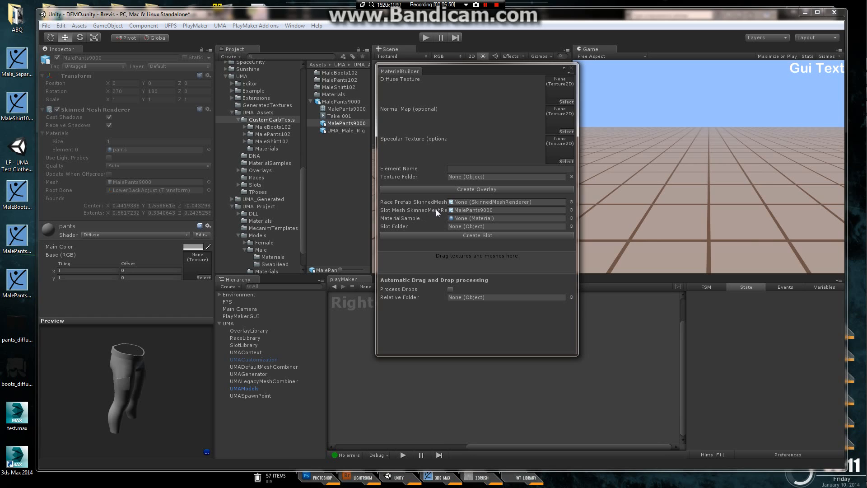
- Assign the UMA_Human_Male mesh from the Male_Unified model in the Male models folder as the race prefab skinned mesh
left_click_drag(299, 194, 303, 202)
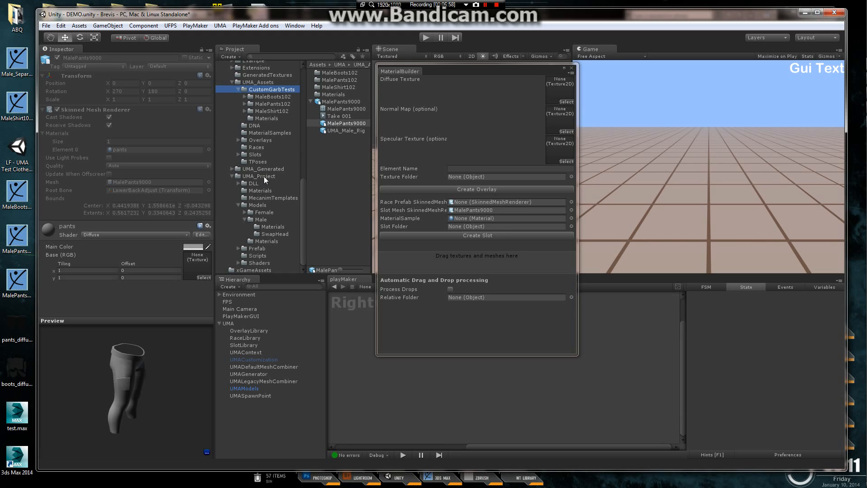
left_click(260, 220)
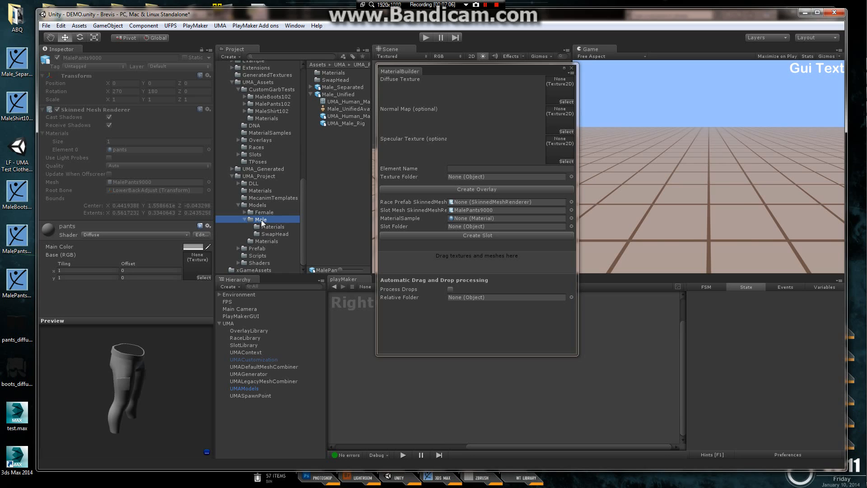
left_click(335, 95)
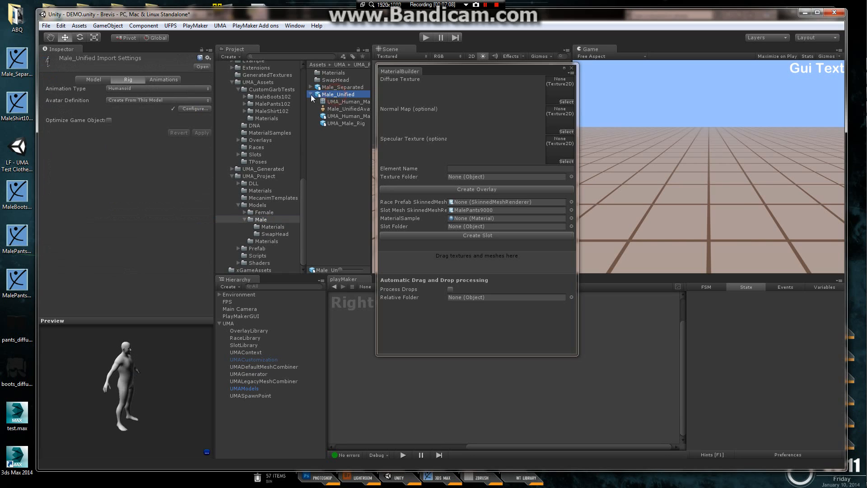
left_click(311, 94)
left_click(310, 94)
left_click(333, 117)
left_click_drag(334, 118, 476, 201)
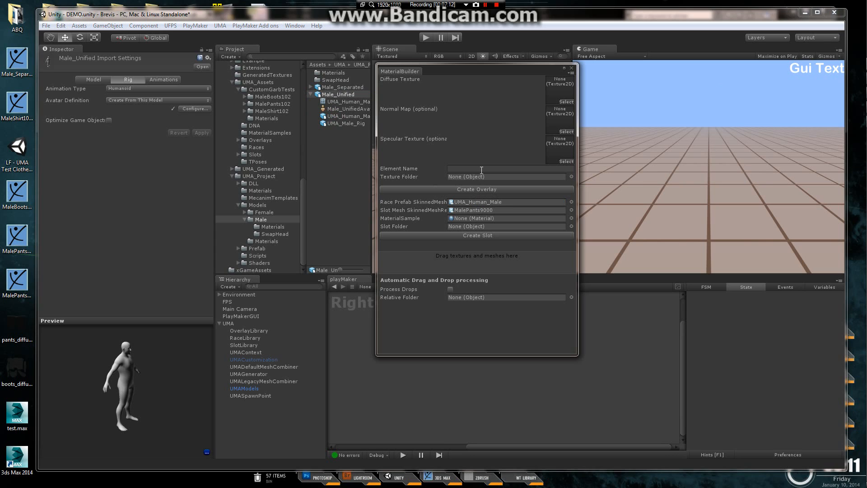
- Set the material sample to UMABaseShaderSample and the slot folder to CustomGarbTests
left_click(272, 132)
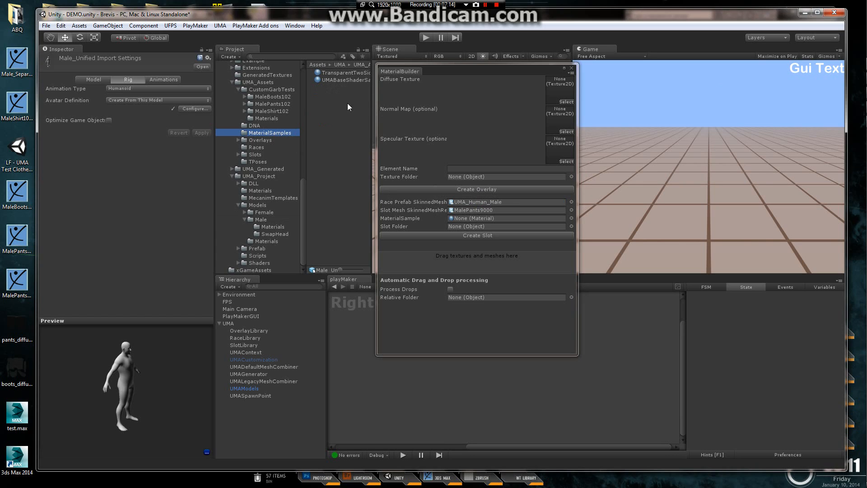
left_click_drag(339, 80, 484, 218)
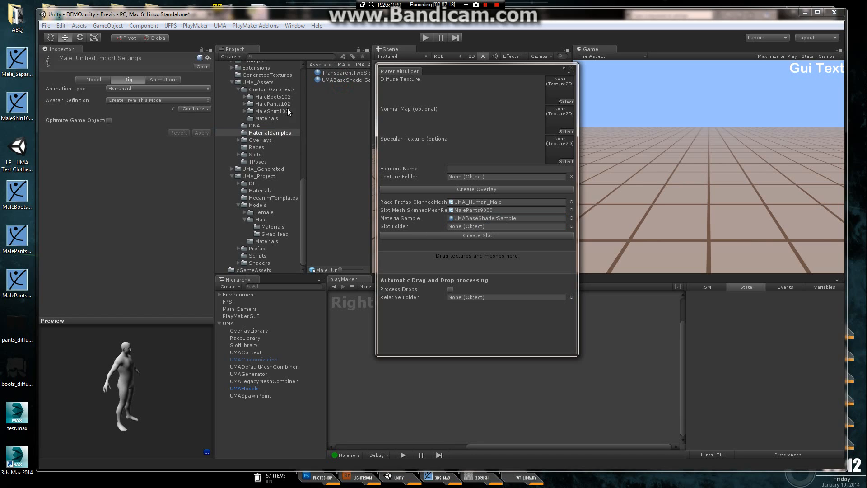
left_click(270, 90)
left_click_drag(270, 92, 481, 227)
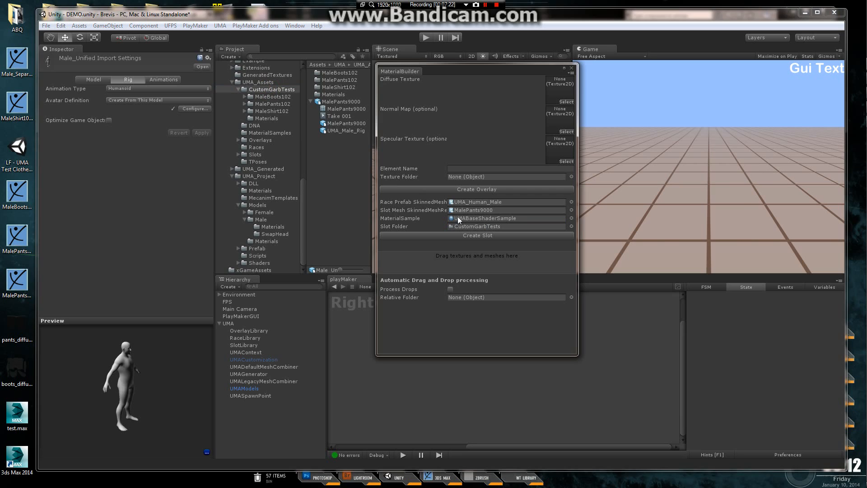
- Name the element MalePants9000 and create the slot
left_click(311, 101)
left_click(477, 167)
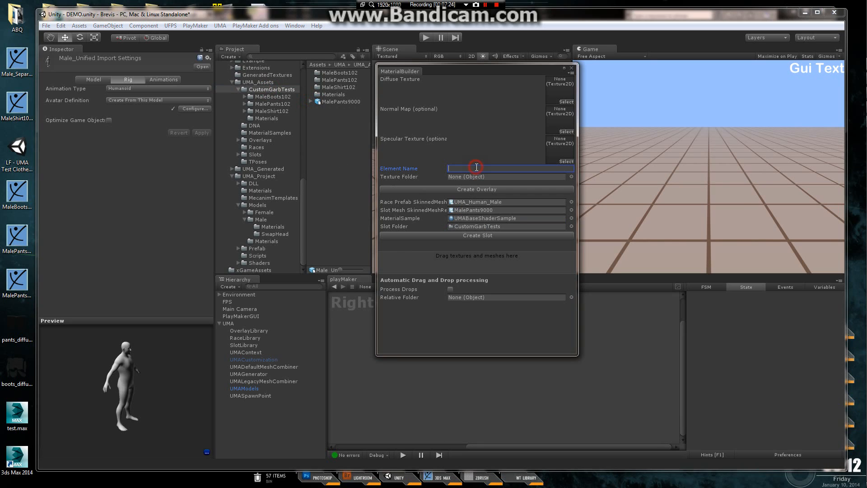
type("MalePants9000")
left_click(499, 143)
left_click(488, 235)
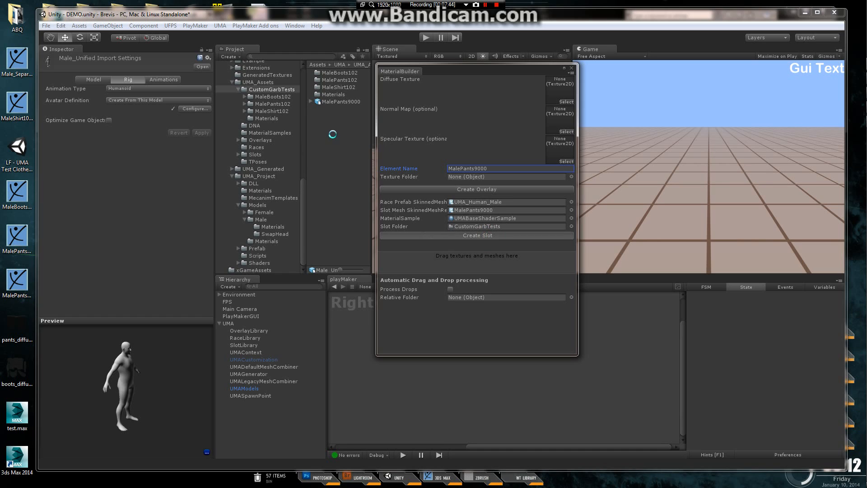
- Examine the generated mesh, skinned prefab and slot assets in the new MalePants9000 folder
double_click(336, 87)
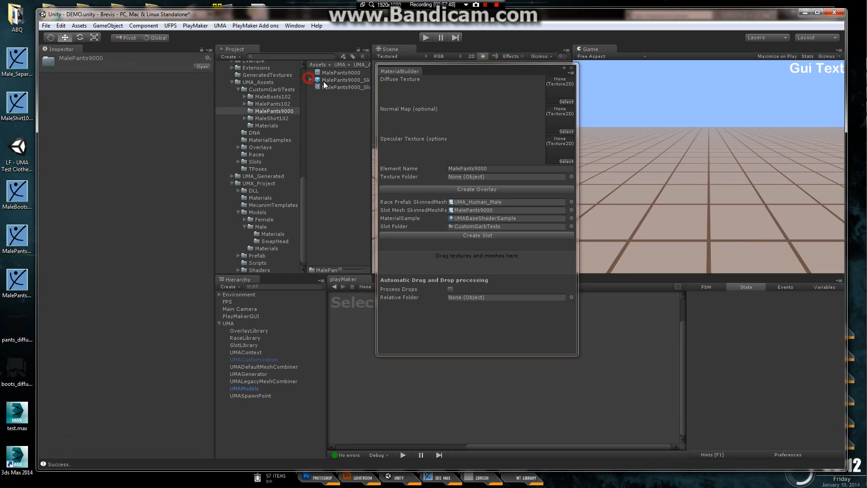
left_click(310, 80)
left_click(334, 73)
left_click(336, 87)
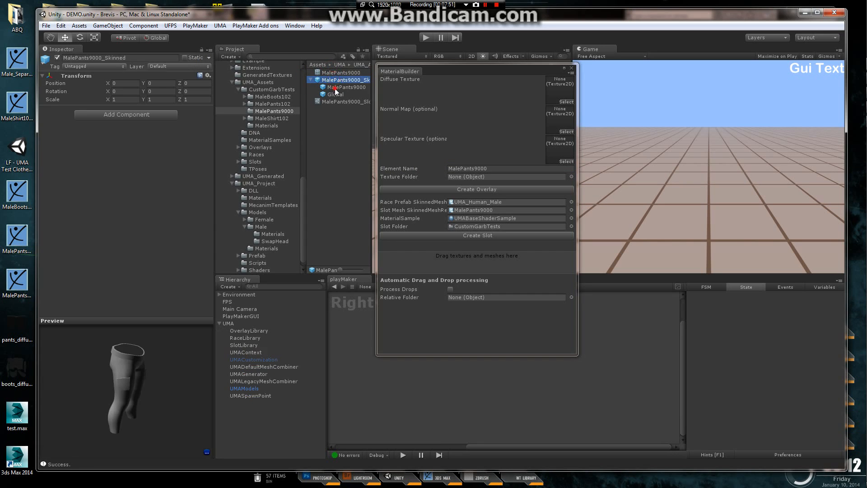
left_click(335, 94)
left_click(340, 101)
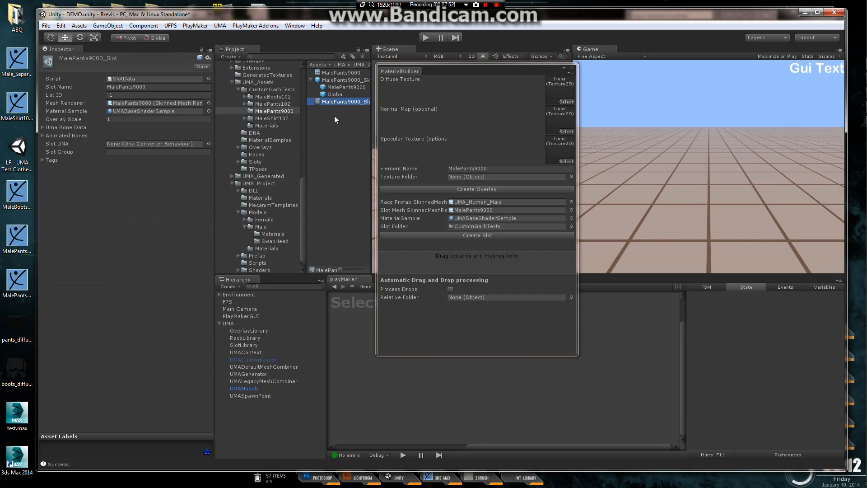
left_click(338, 125)
left_click(347, 81)
left_click(310, 80)
left_click(328, 96)
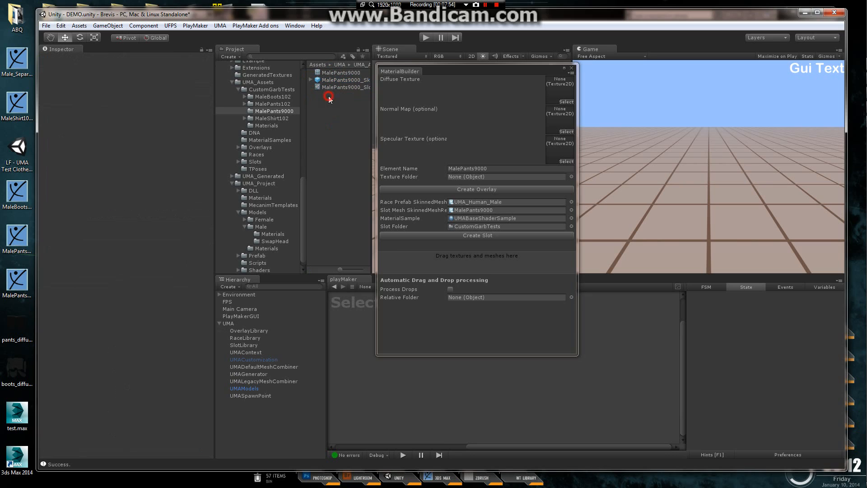
left_click_drag(434, 70, 435, 70)
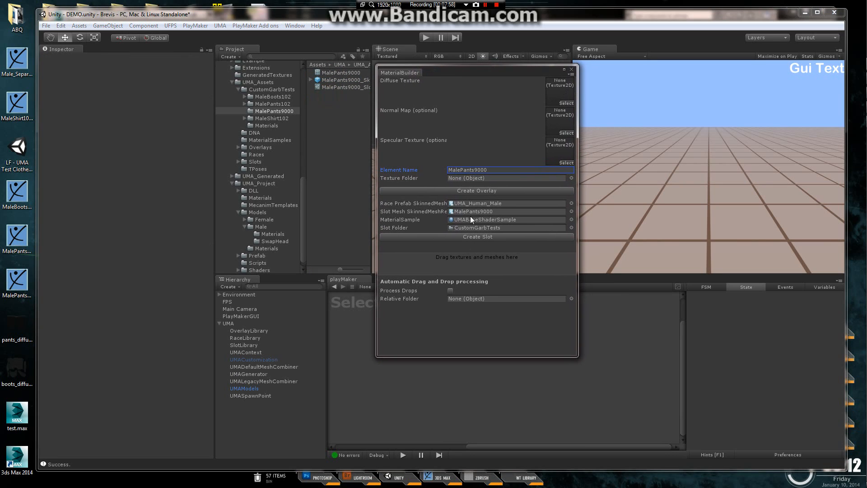
left_click(333, 88)
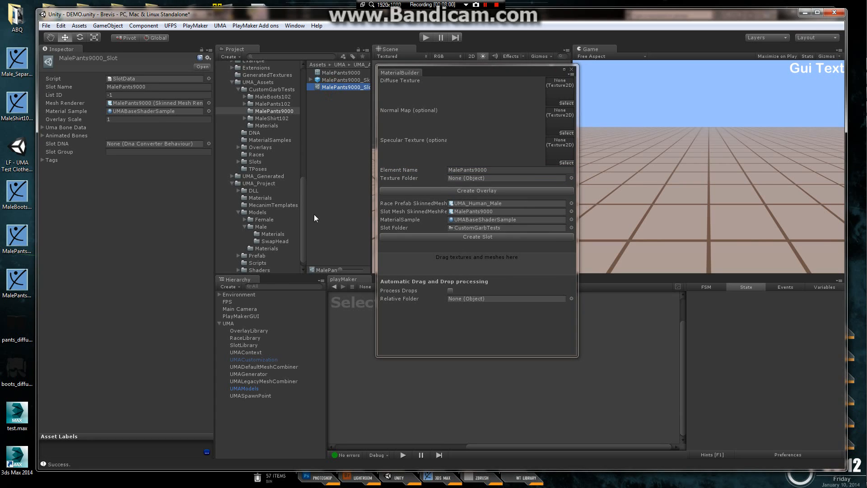
- Remove the empty entry from the SlotLibrary list and add the MalePants9000_Slot asset to it
left_click(244, 345)
left_click_drag(211, 246, 226, 330)
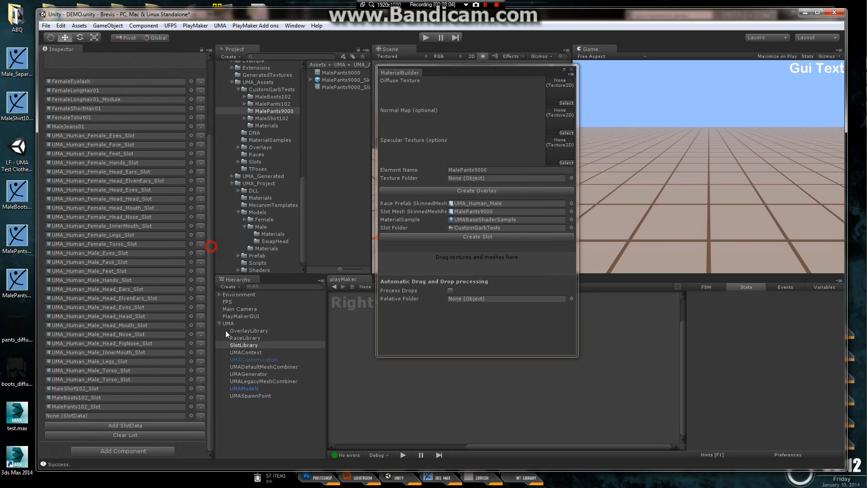
left_click(201, 417)
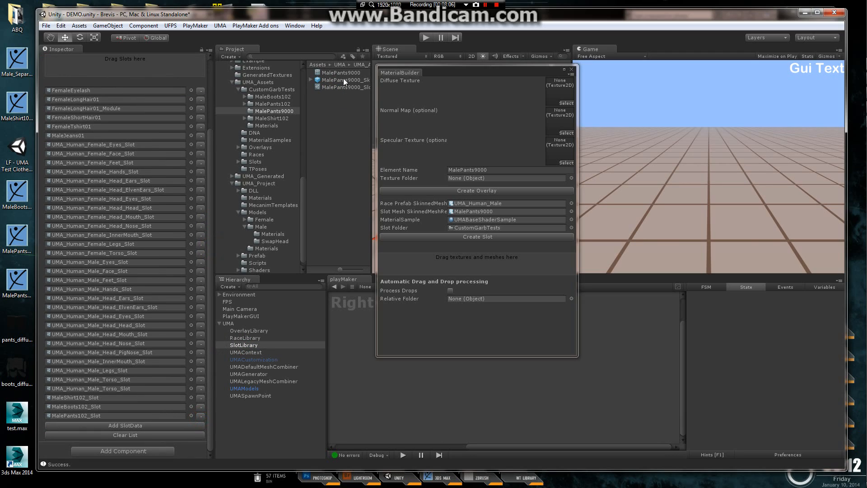
left_click_drag(340, 86, 164, 69)
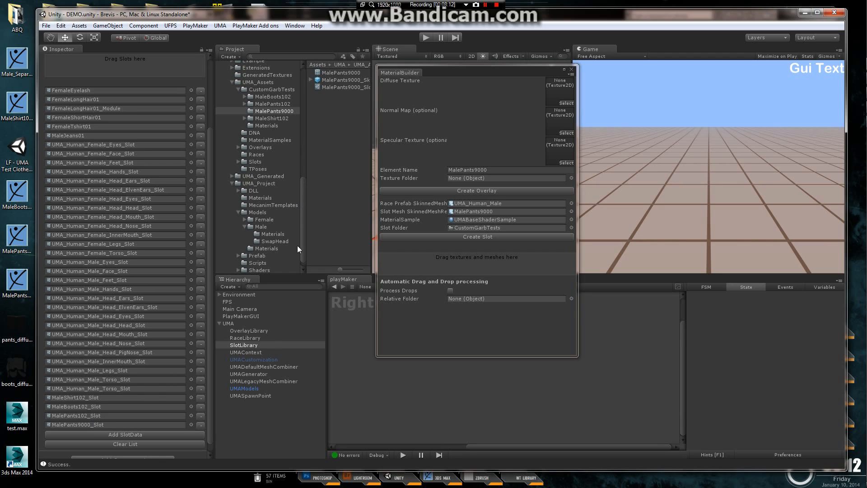
- Review the OverlayLibrary entries and the Male Custom clothing list on the UMAModels object
left_click(256, 330)
left_click_drag(305, 183, 305, 185)
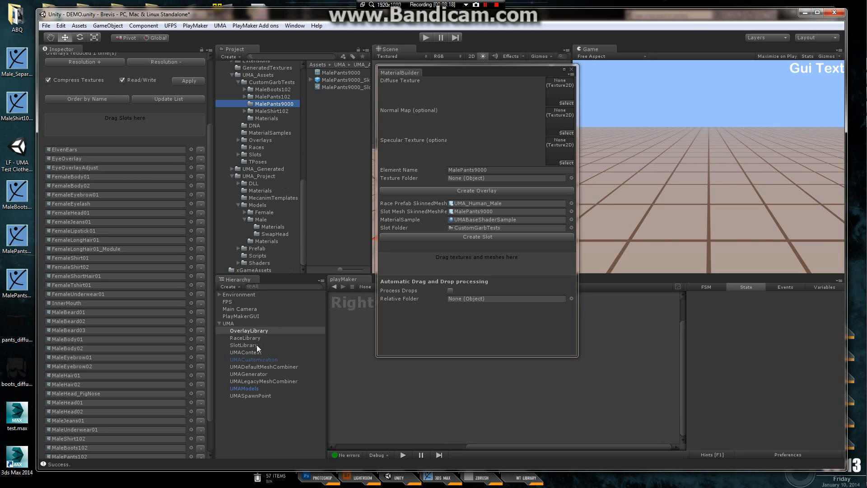
left_click(254, 388)
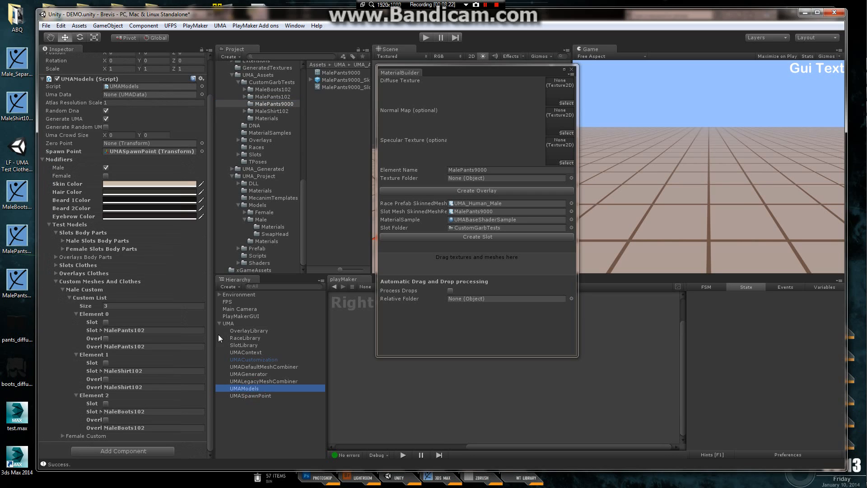
left_click(210, 343)
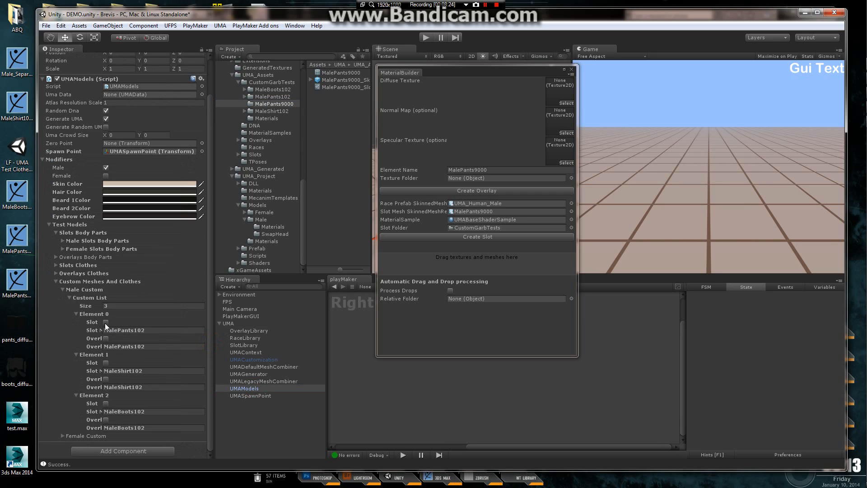
- Close the Material Builder and play-test the scene with the custom clothing disabled
left_click(572, 69)
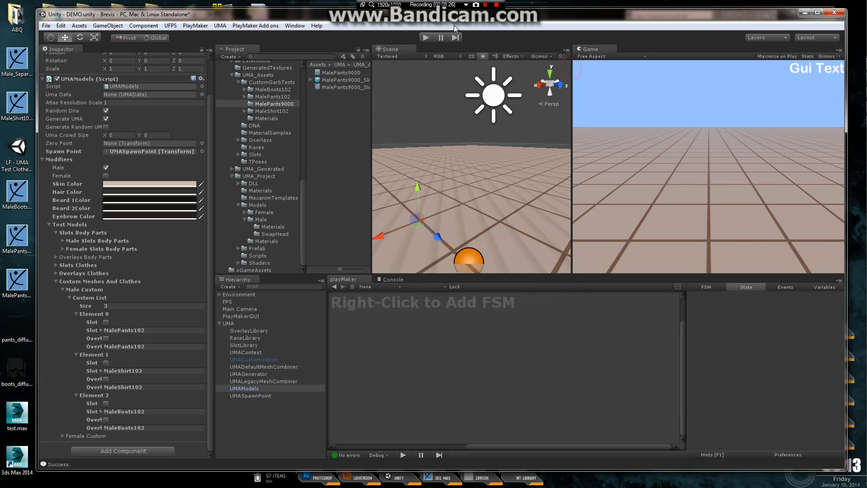
left_click(425, 39)
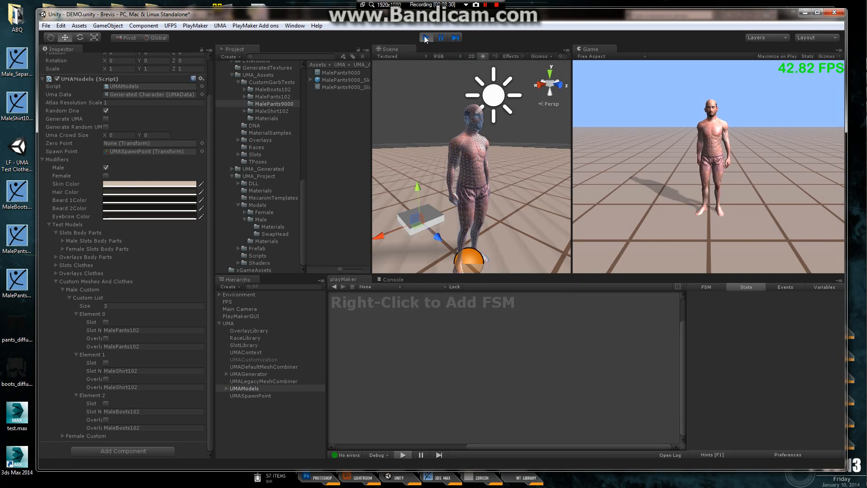
left_click(425, 37)
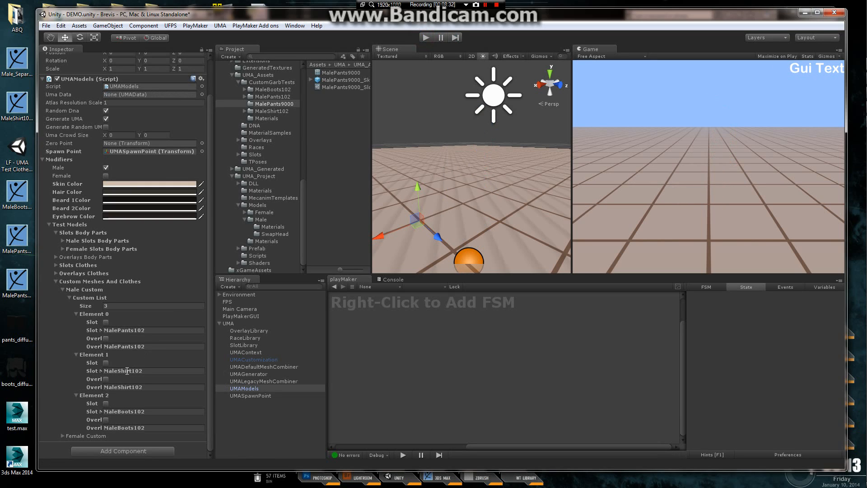
- Enable Element 0's slot and overlay, set its slot name to MalePants9000, and play-test the character
left_click(105, 338)
left_click_drag(145, 330, 134, 333)
type("9000")
left_click(153, 347)
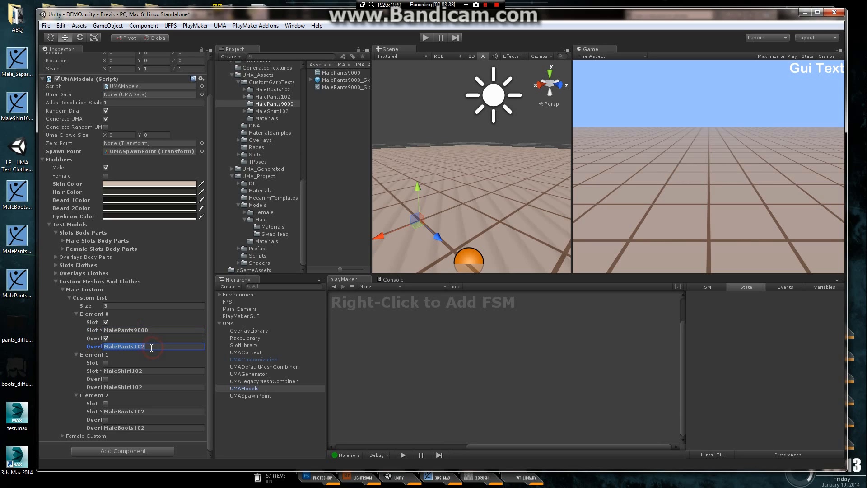
left_click(149, 329)
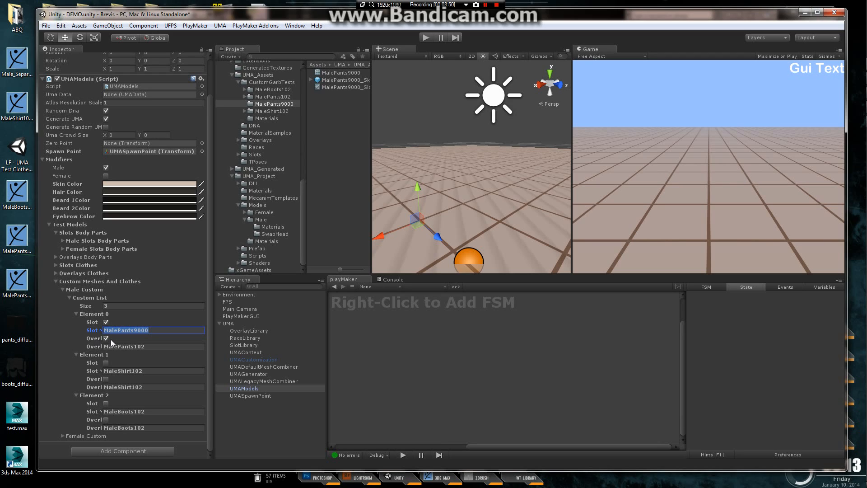
left_click(161, 332)
left_click(157, 339)
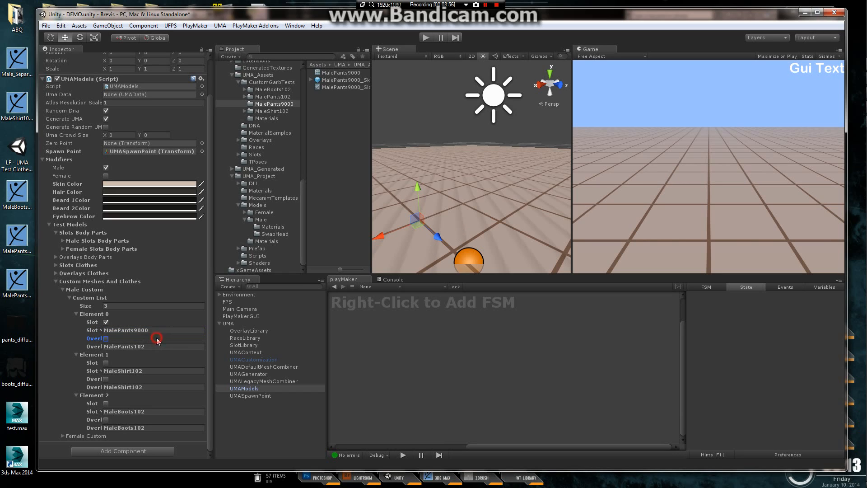
left_click(425, 38)
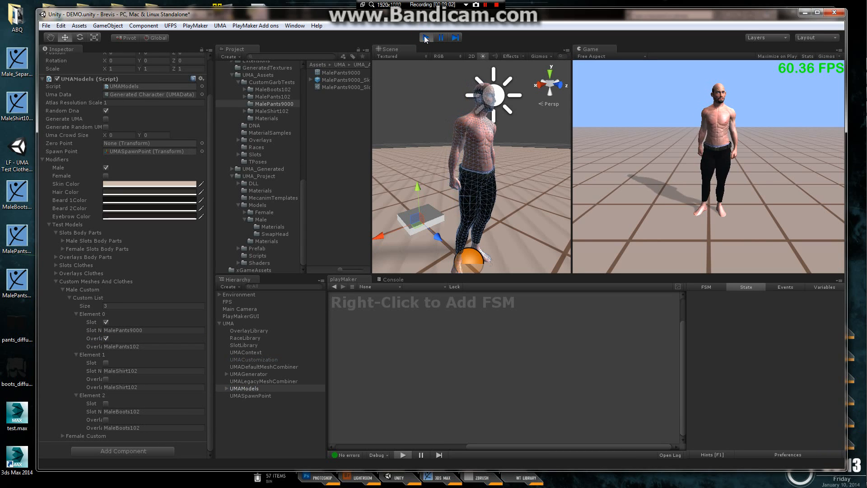
left_click(424, 38)
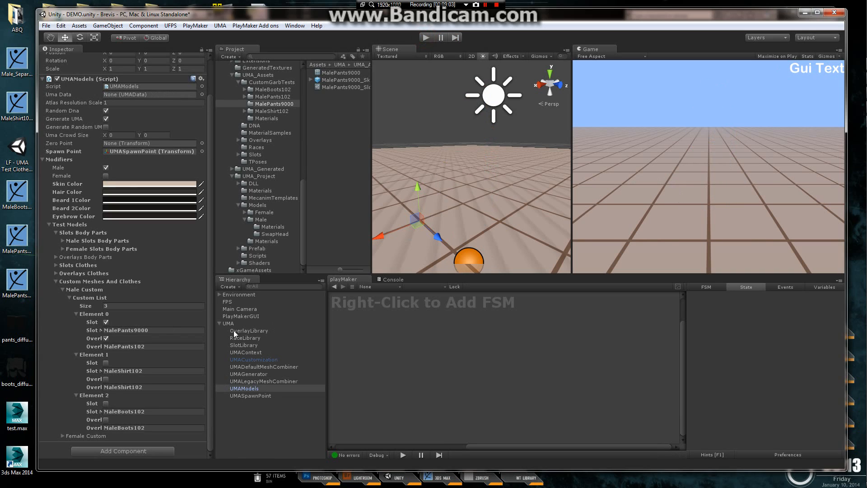
- Enable the slots and overlays of the MaleShirt102 and MaleBoots102 elements, and play-test the fully dressed character
left_click(106, 364)
left_click(425, 38)
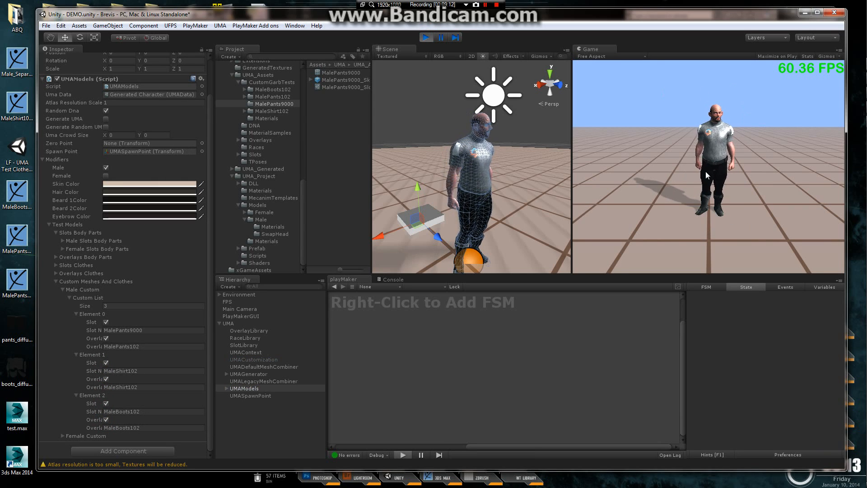
middle_click_drag(497, 208, 498, 177)
left_click_drag(497, 178, 523, 191, "alt")
left_click(425, 38)
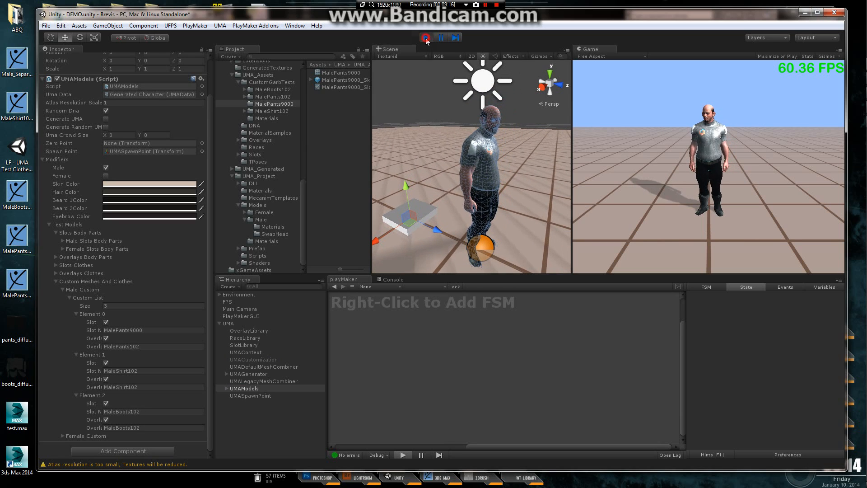
- Review the Model and Rig import settings of the MalePants9000 model in the CustomGarbTests folder
left_click(270, 82)
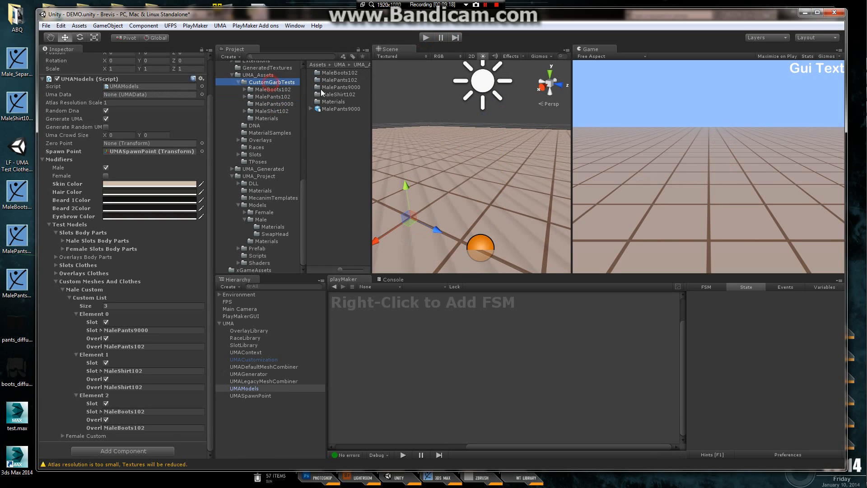
left_click(325, 109)
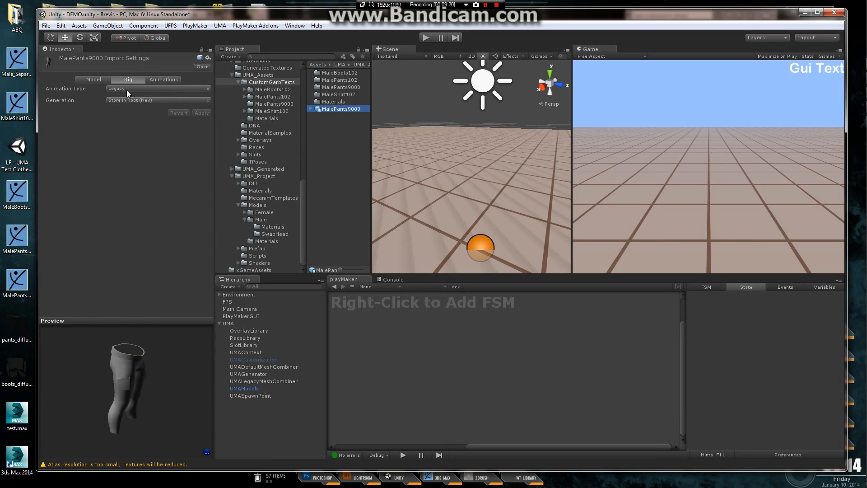
left_click(94, 79)
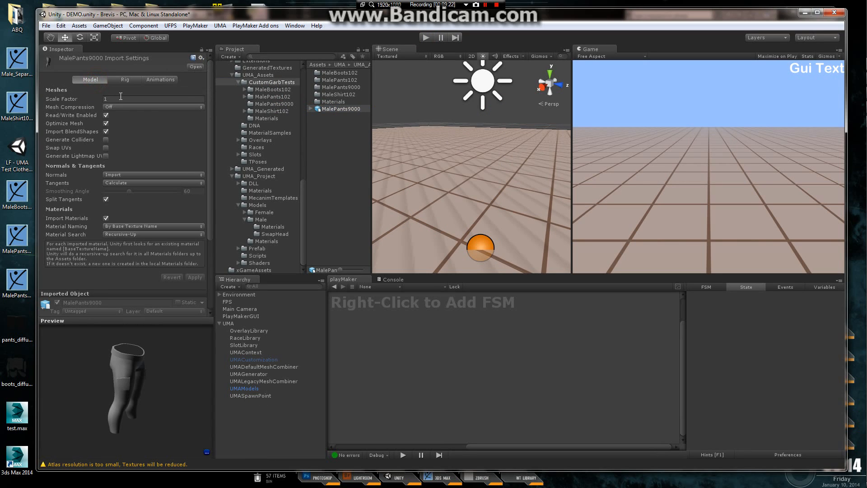
left_click(125, 79)
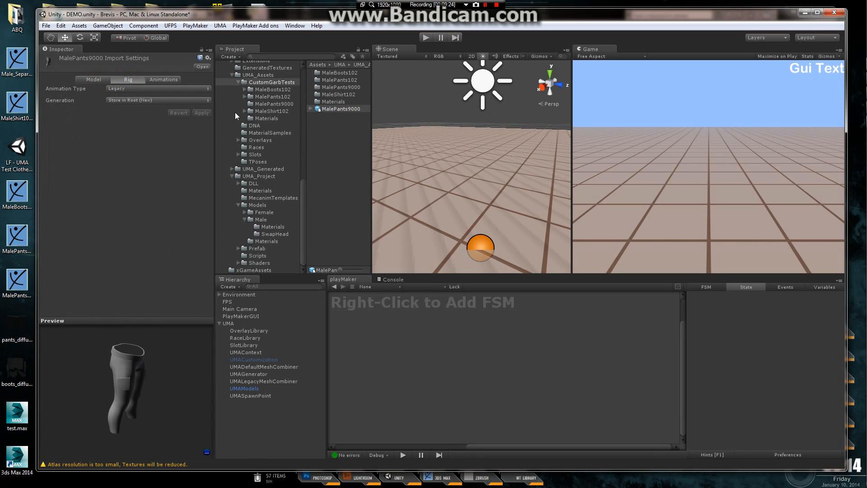
left_click(342, 138)
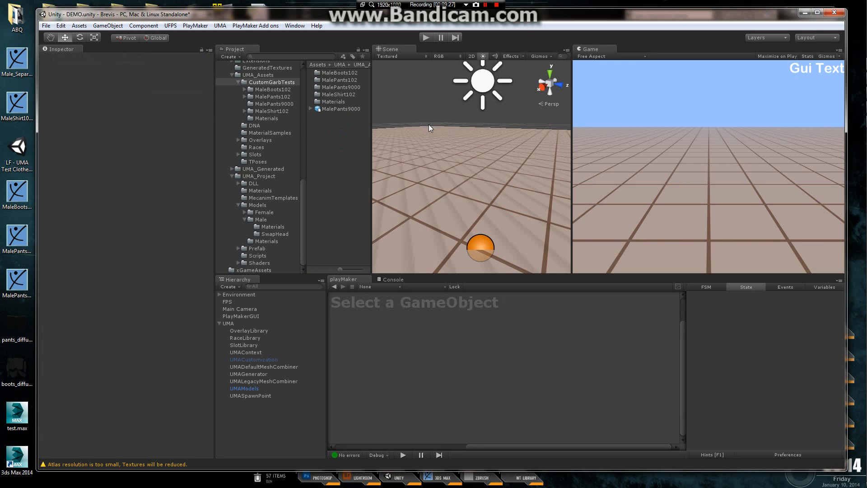
- Check the animation type options for the MalePants9000 model's rig, keeping Legacy selected
mouse_move(429, 124)
right_mouse_down()
mouse_move(449, 131)
mouse_move(445, 124)
right_mouse_up()
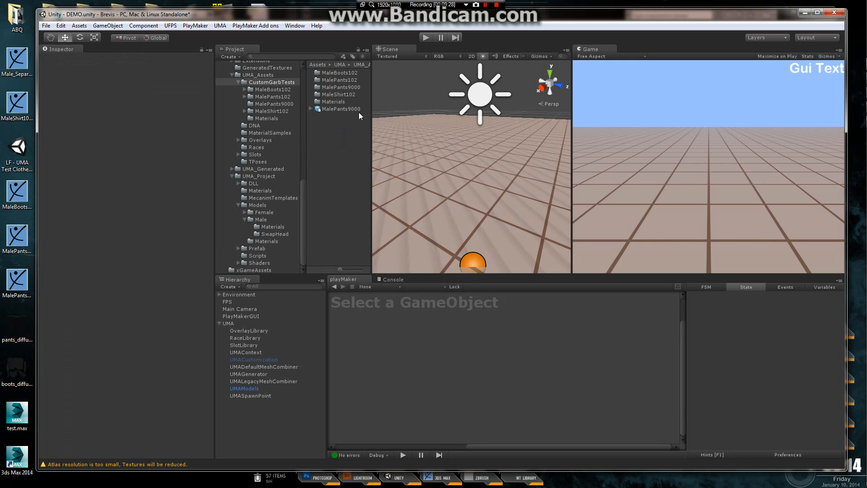
left_click(341, 109)
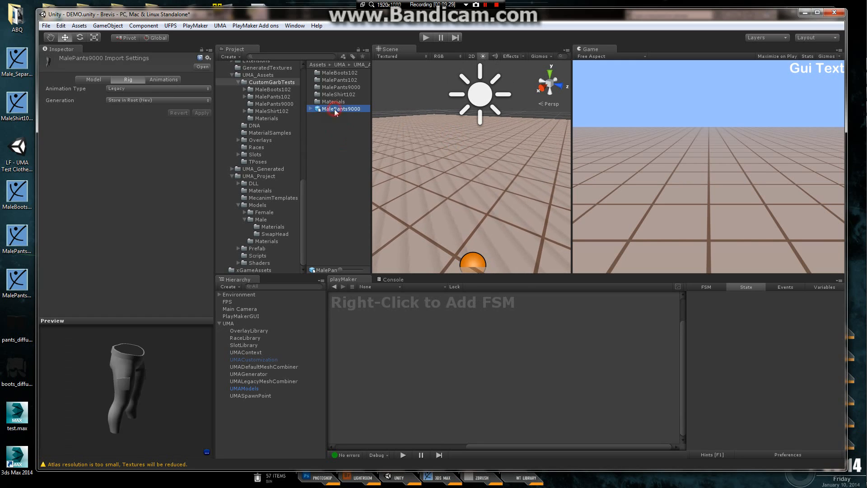
left_click(129, 90)
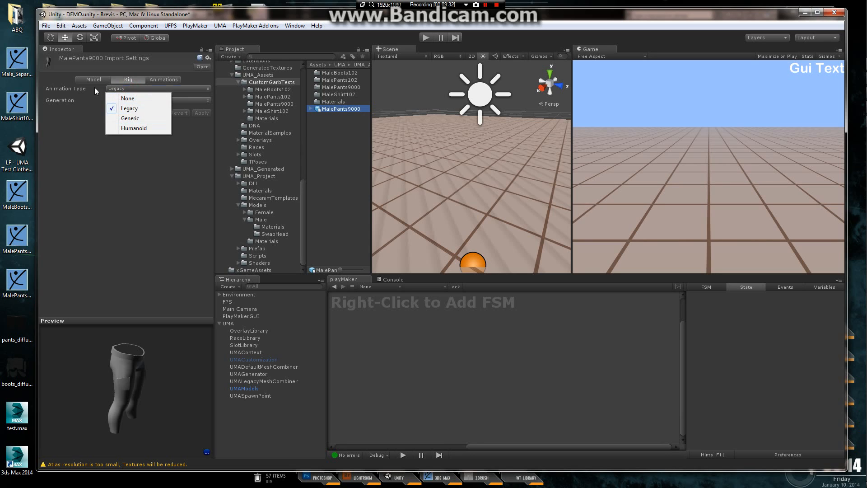
left_click(131, 109)
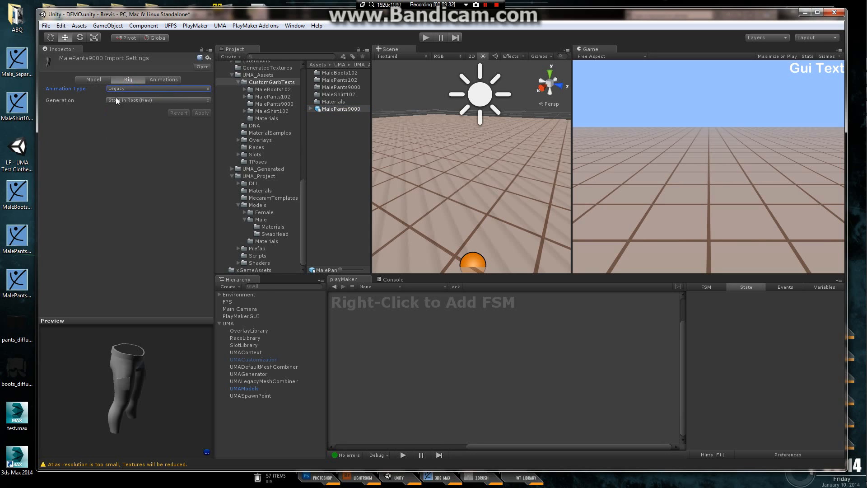
- Inspect the Mesh Combiner reference on UMAGenerator and compare the UMALegacyMeshCombiner and UMADefaultMeshCombiner objects
left_click(258, 374)
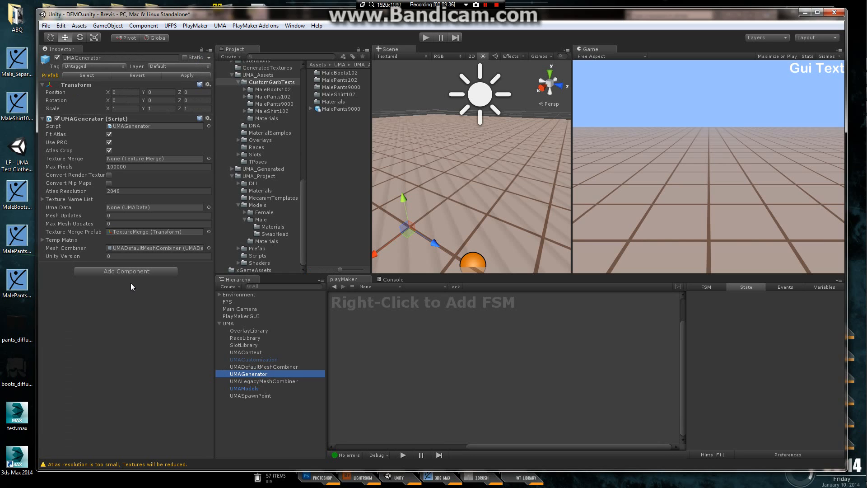
left_click(143, 250)
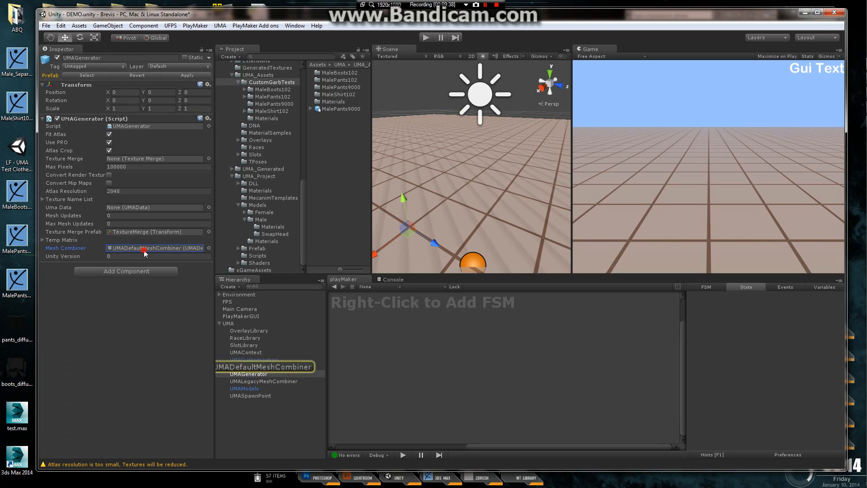
left_click(146, 249)
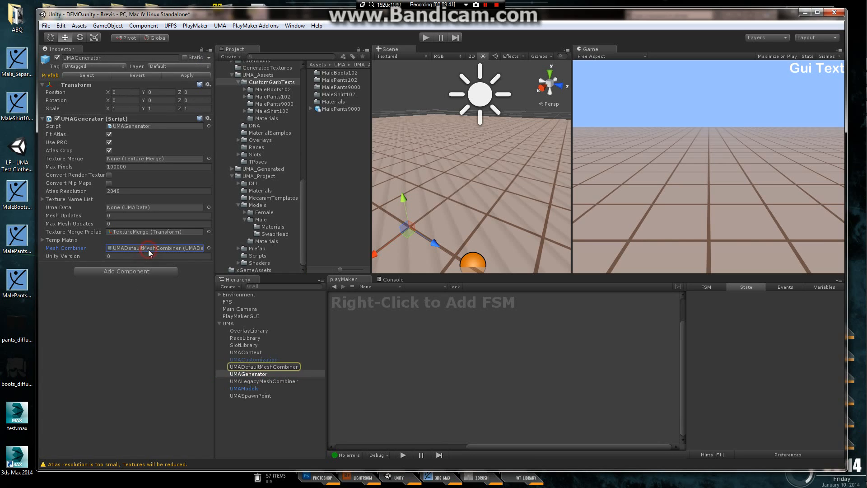
double_click(148, 249)
left_click(269, 382)
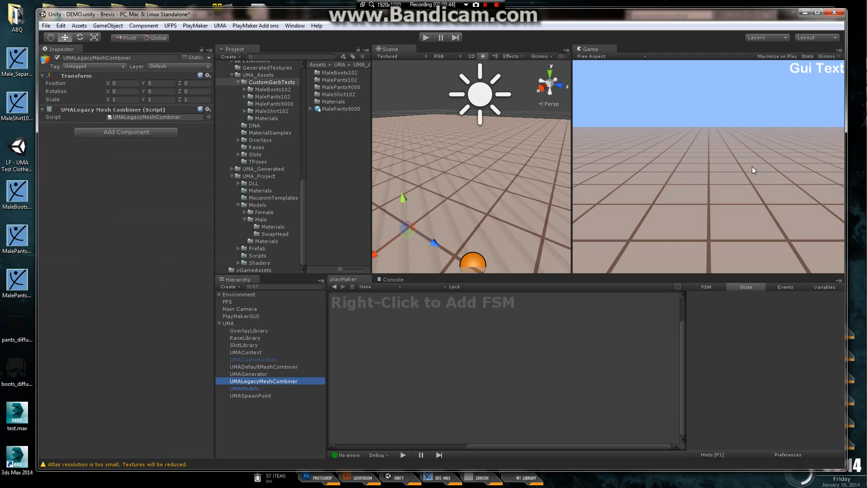
left_click(268, 367)
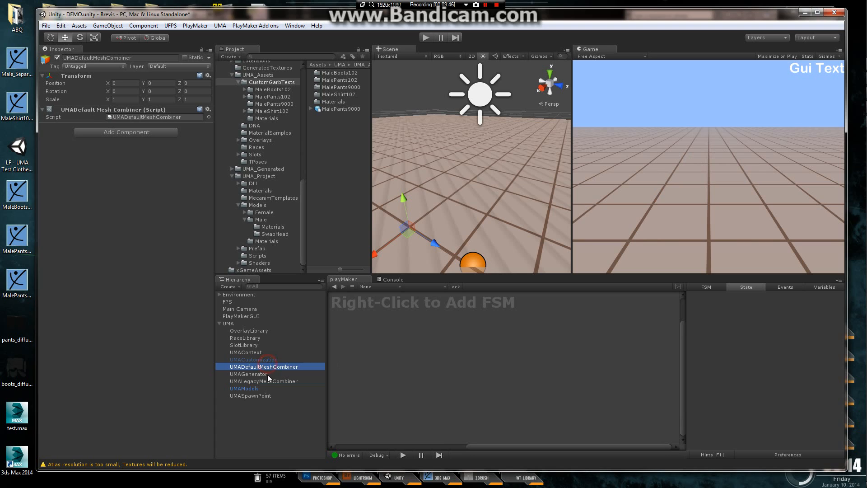
left_click(269, 374)
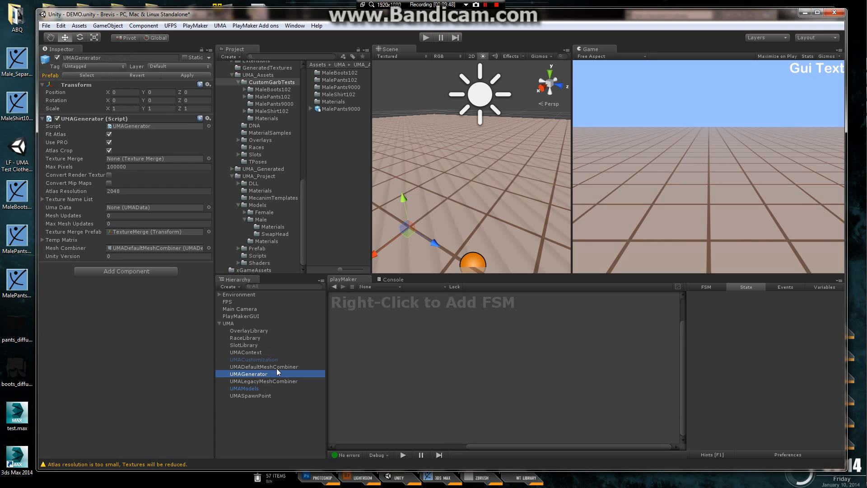